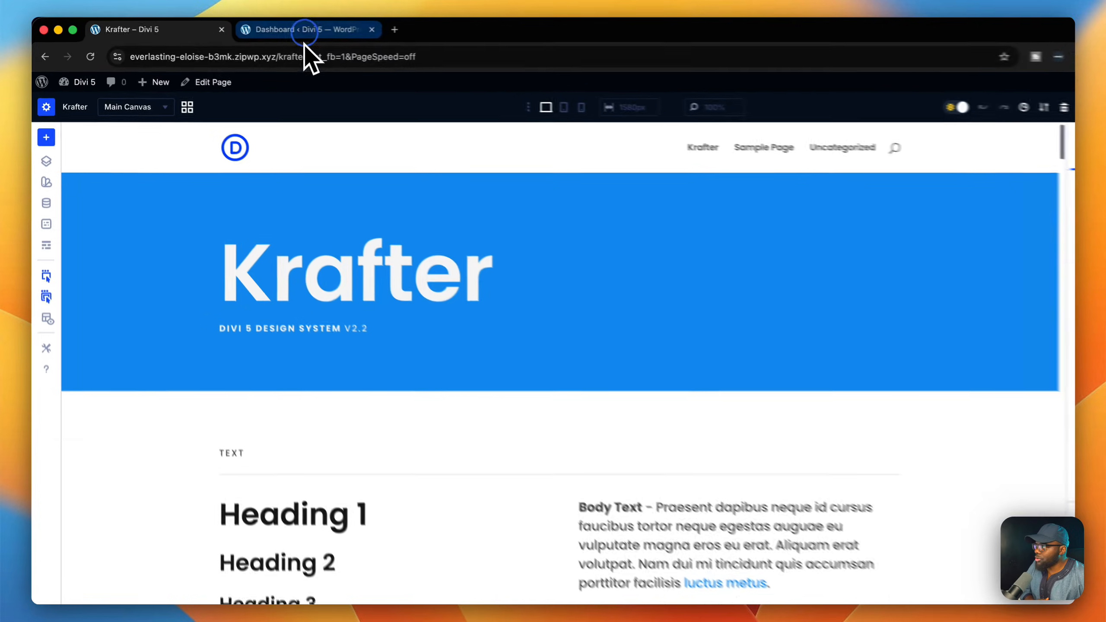
# Switch to the WordPress dashboard and open the Divi Library's list of saved layouts.
pyautogui.click(267, 29)
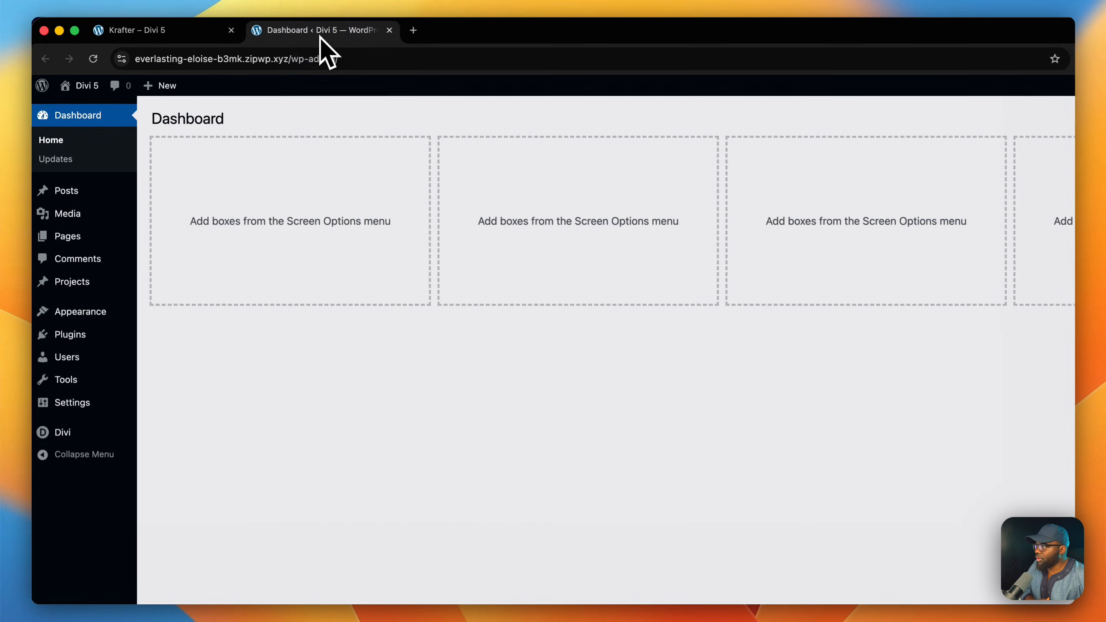
pyautogui.moveTo(70, 435)
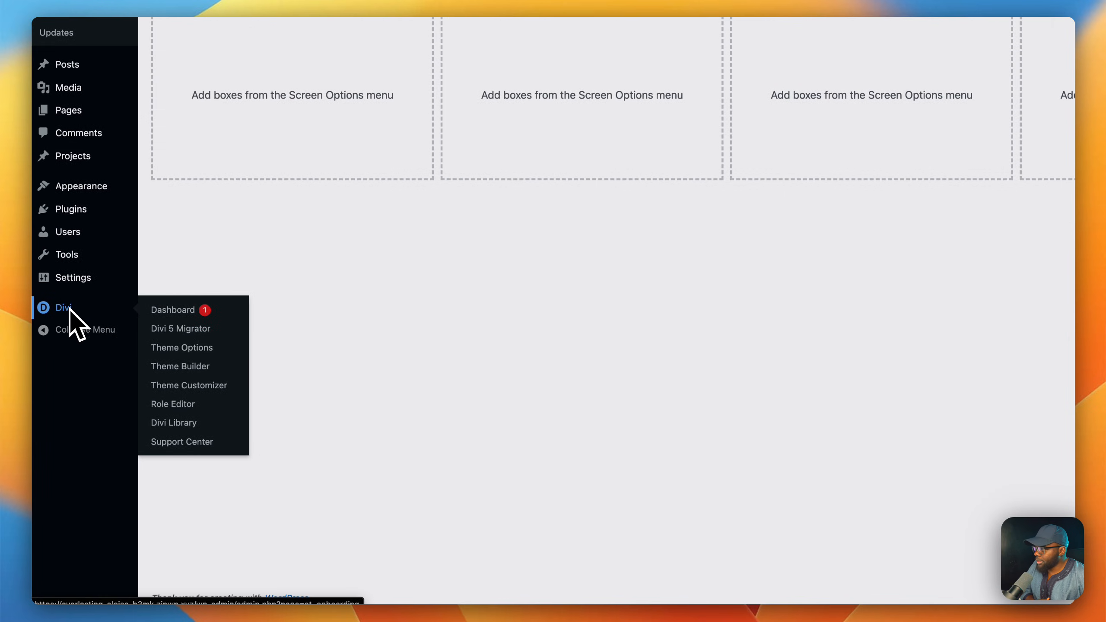
pyautogui.click(186, 420)
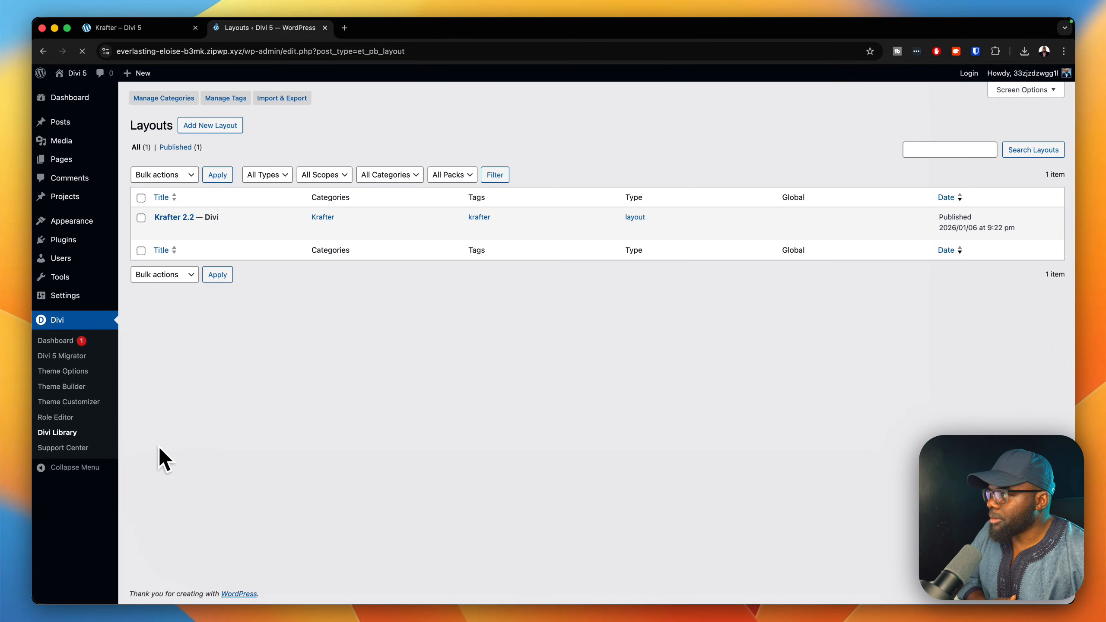
pyautogui.moveTo(175, 230)
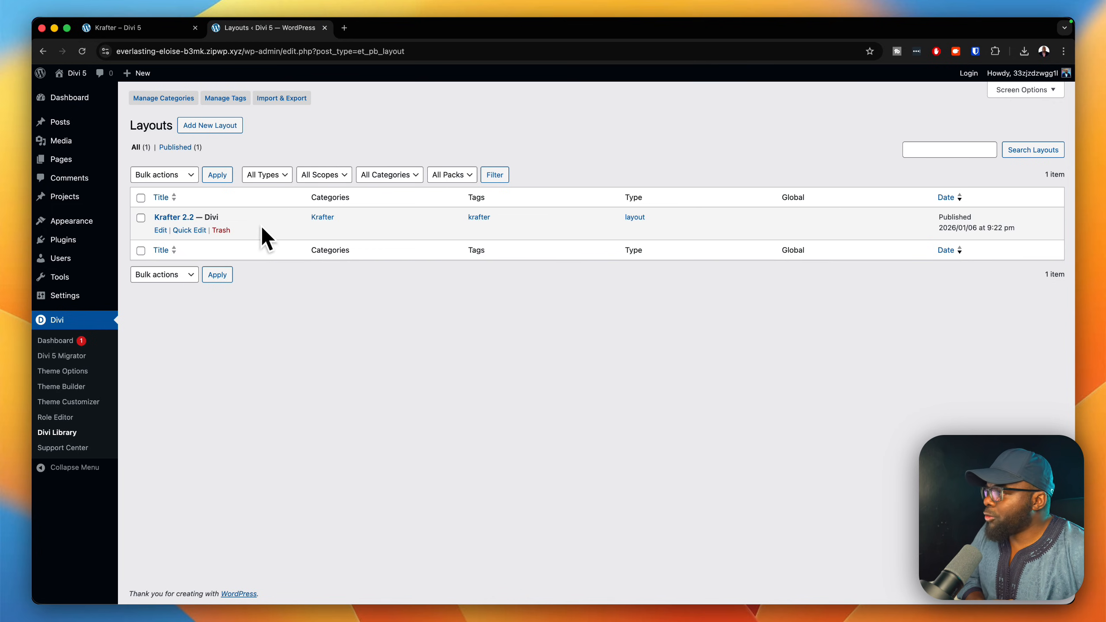
# Import the layout file Krafter 2.4.json from Downloads into the Divi Library, with its presets included.
pyautogui.click(282, 100)
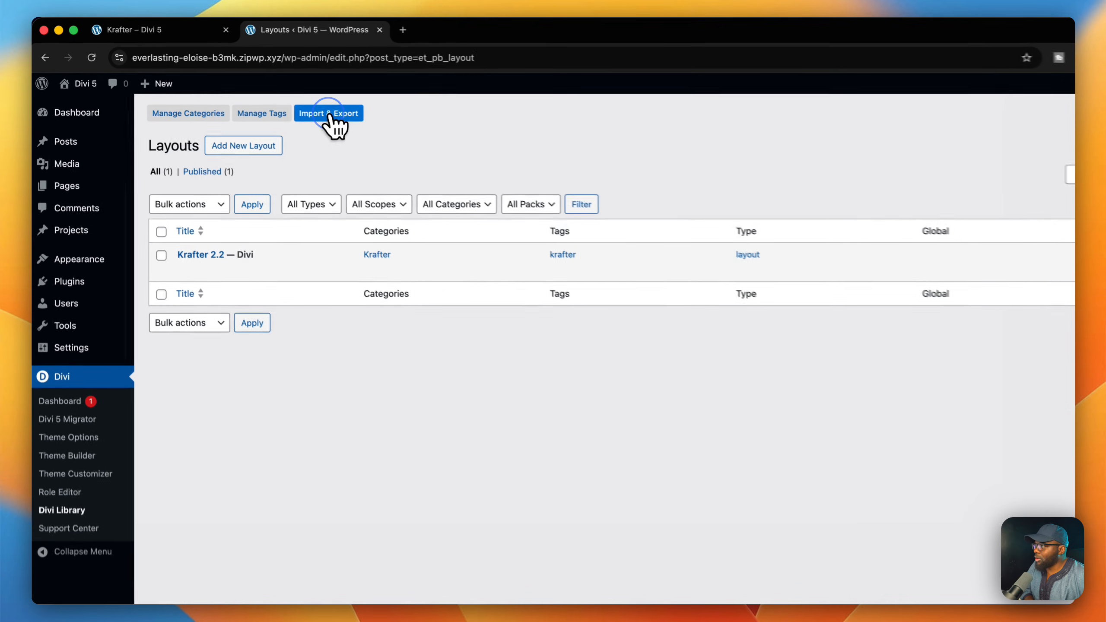
pyautogui.click(522, 289)
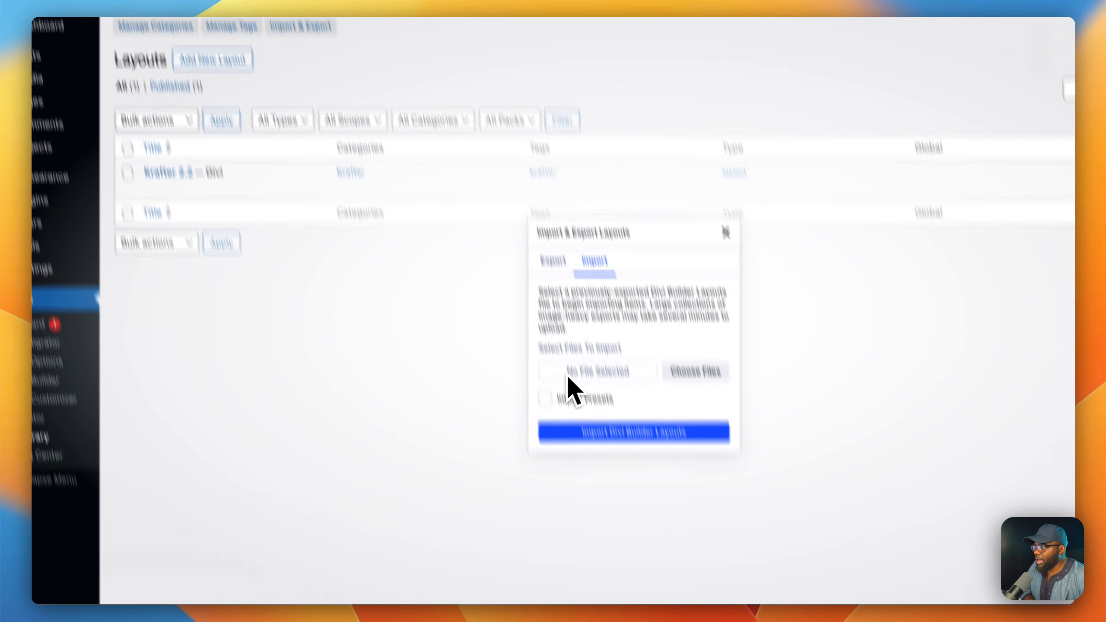
pyautogui.click(583, 489)
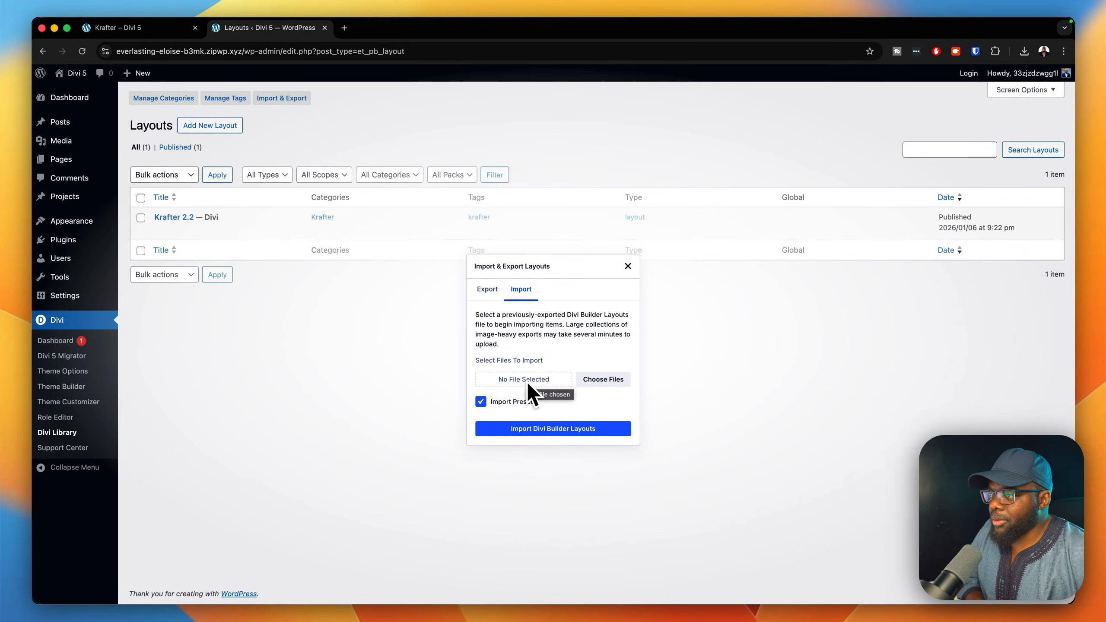
pyautogui.click(603, 379)
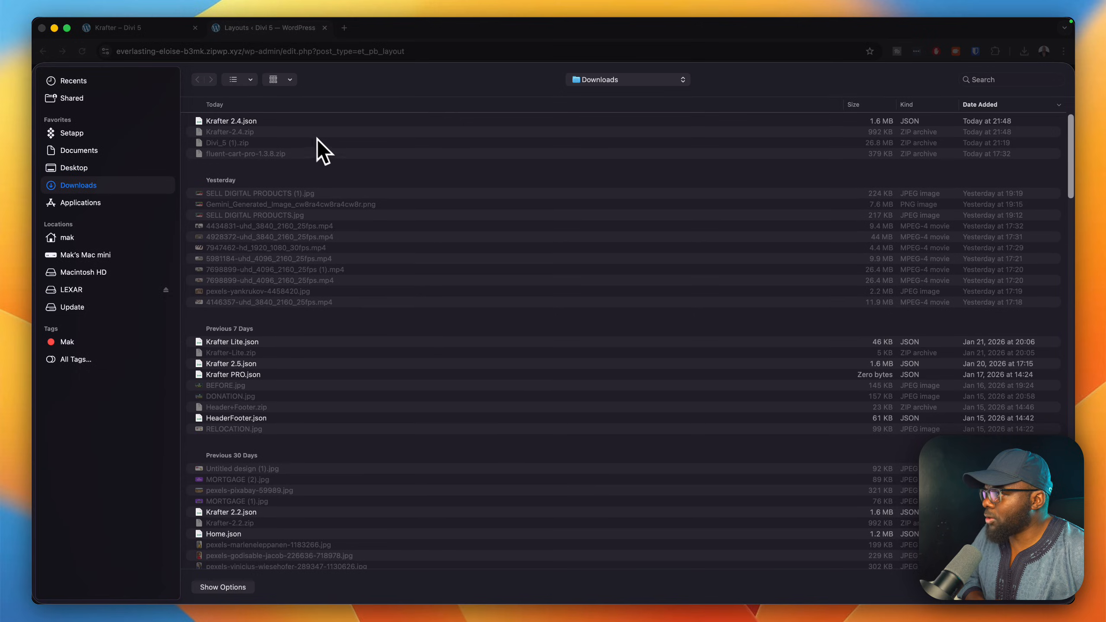
pyautogui.click(328, 120)
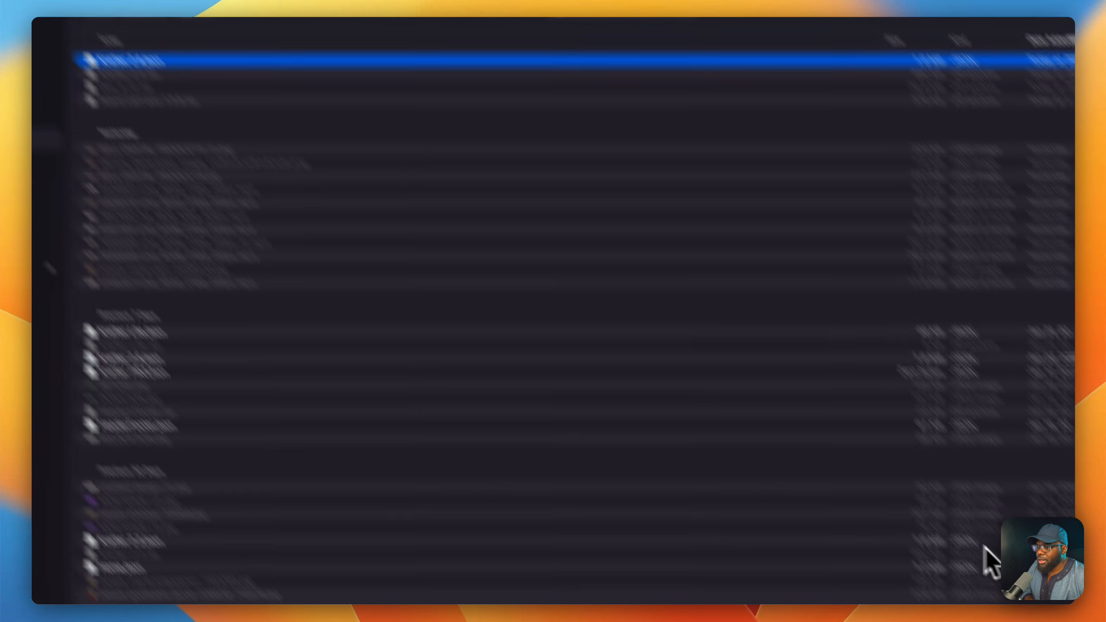
pyautogui.click(1044, 585)
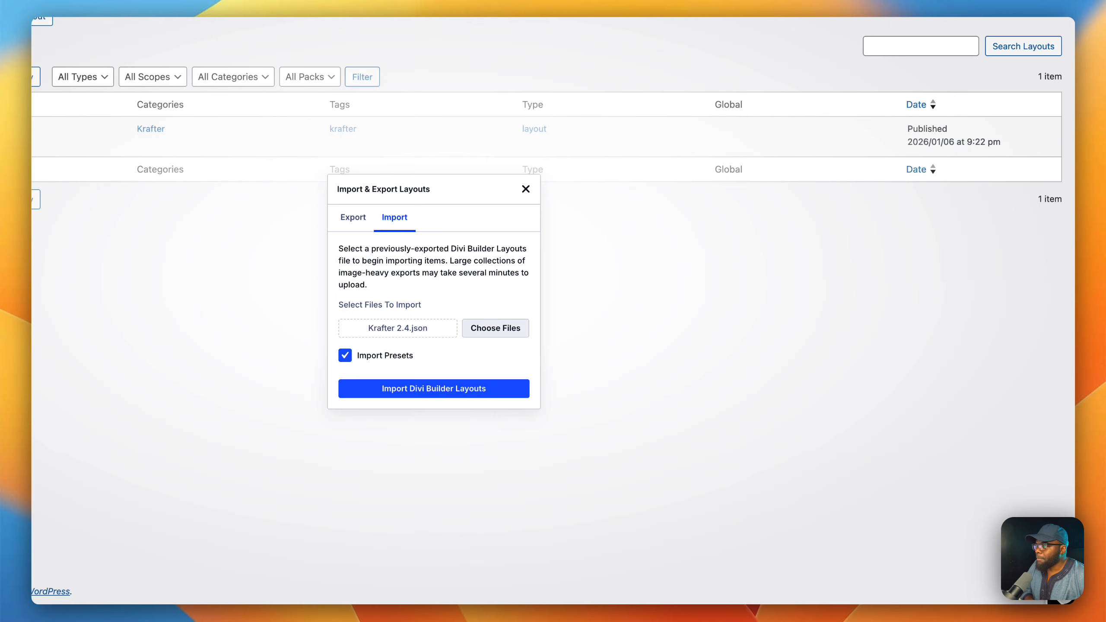
pyautogui.click(485, 389)
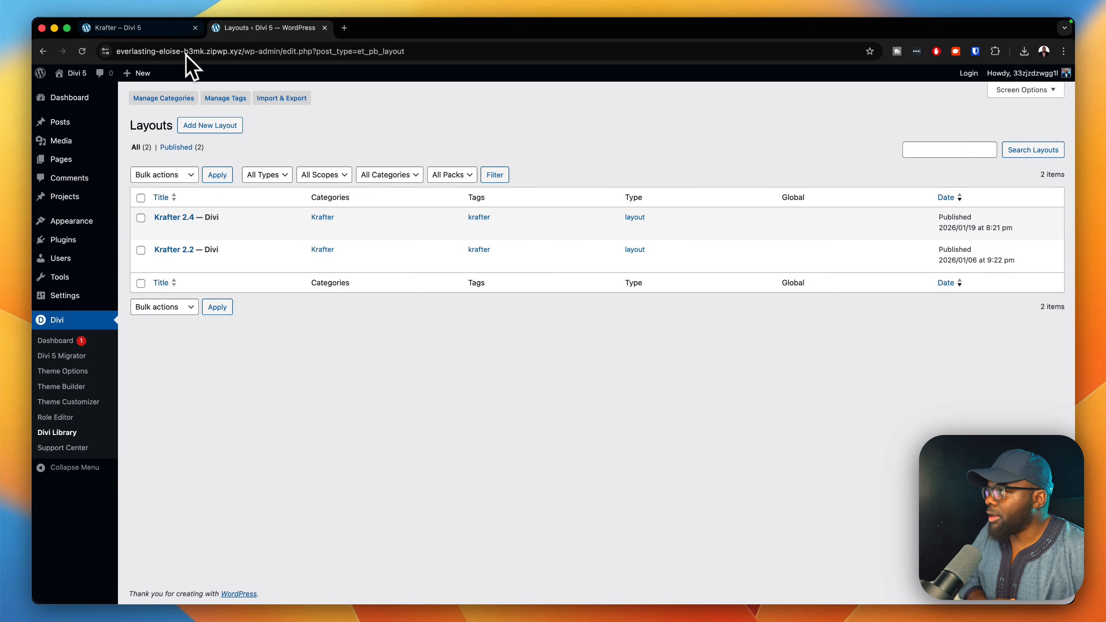
# Create a new page titled 2.4 and start editing it with the Divi Builder.
pyautogui.click(176, 28)
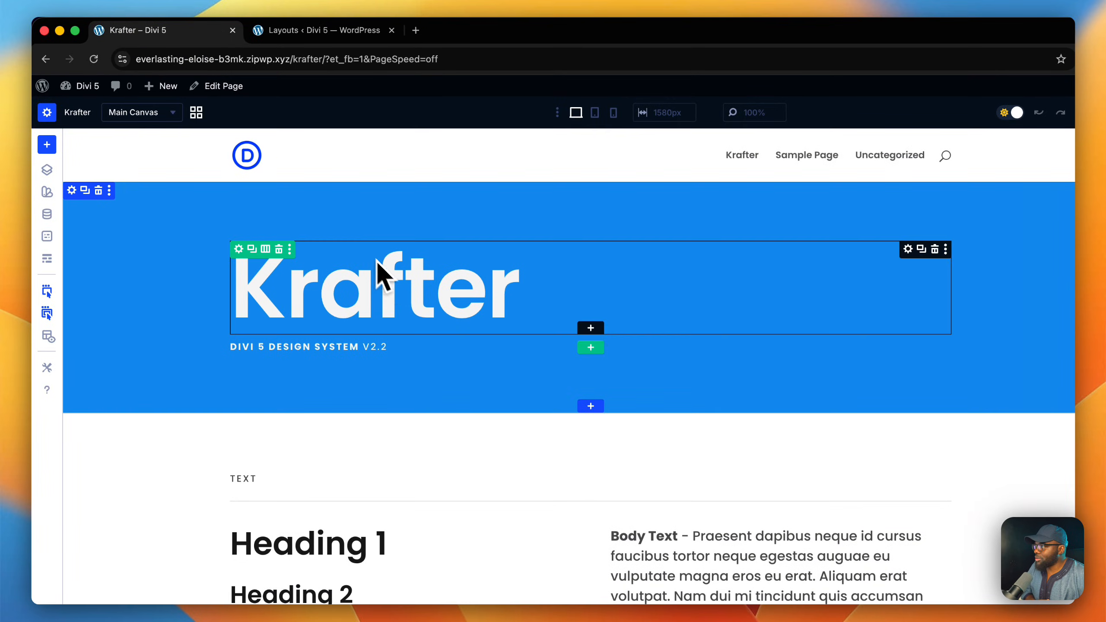
pyautogui.click(348, 32)
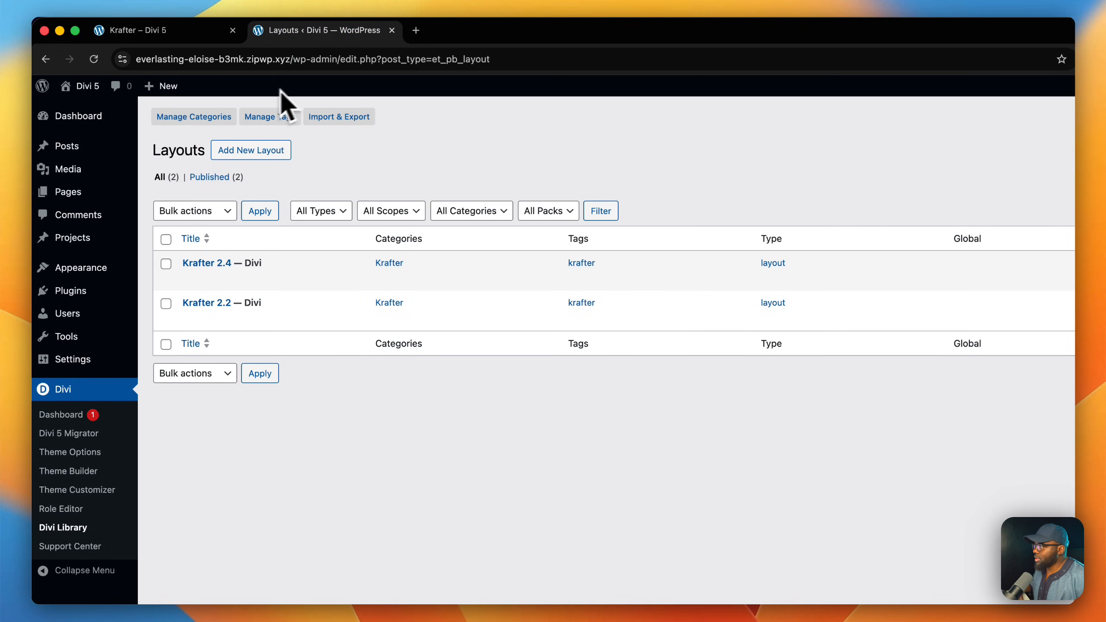
pyautogui.moveTo(172, 89)
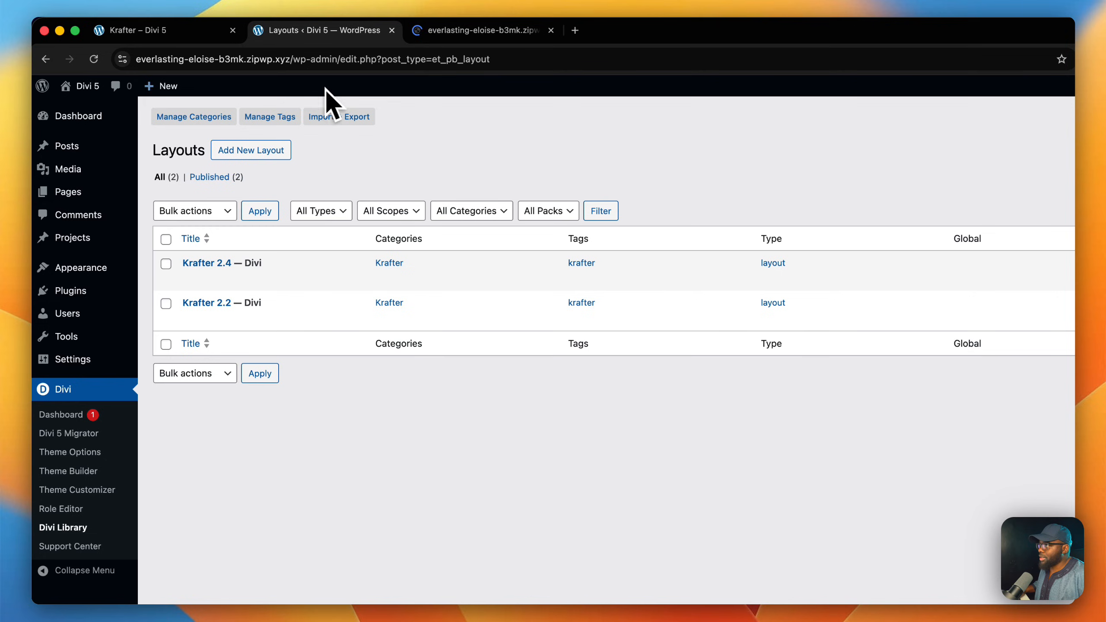
pyautogui.click(466, 35)
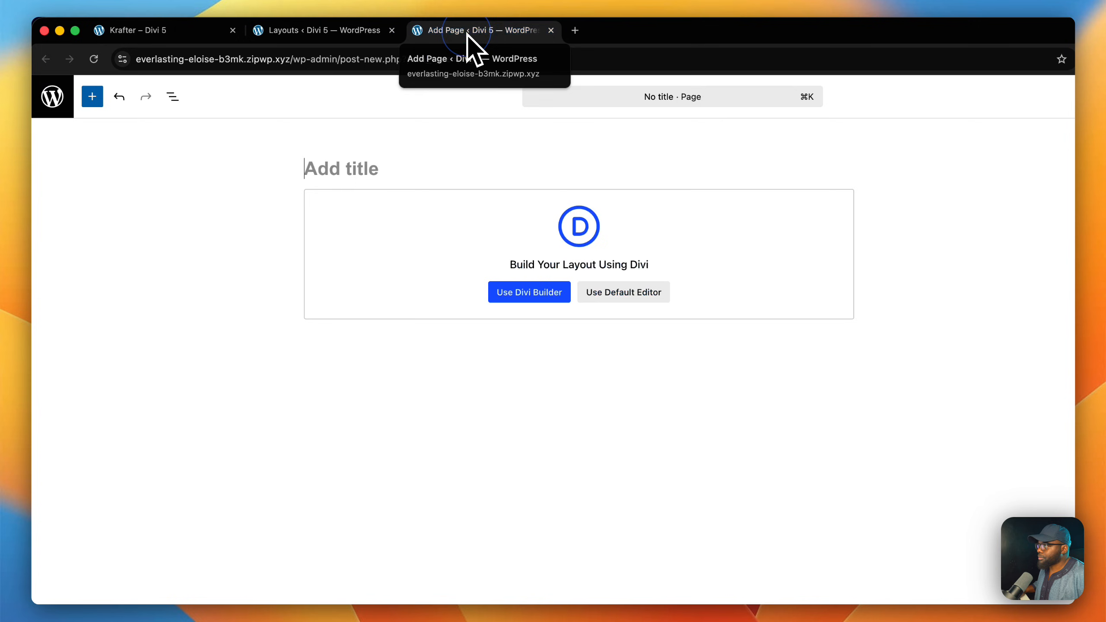
pyautogui.click(362, 163)
pyautogui.write('2.4')
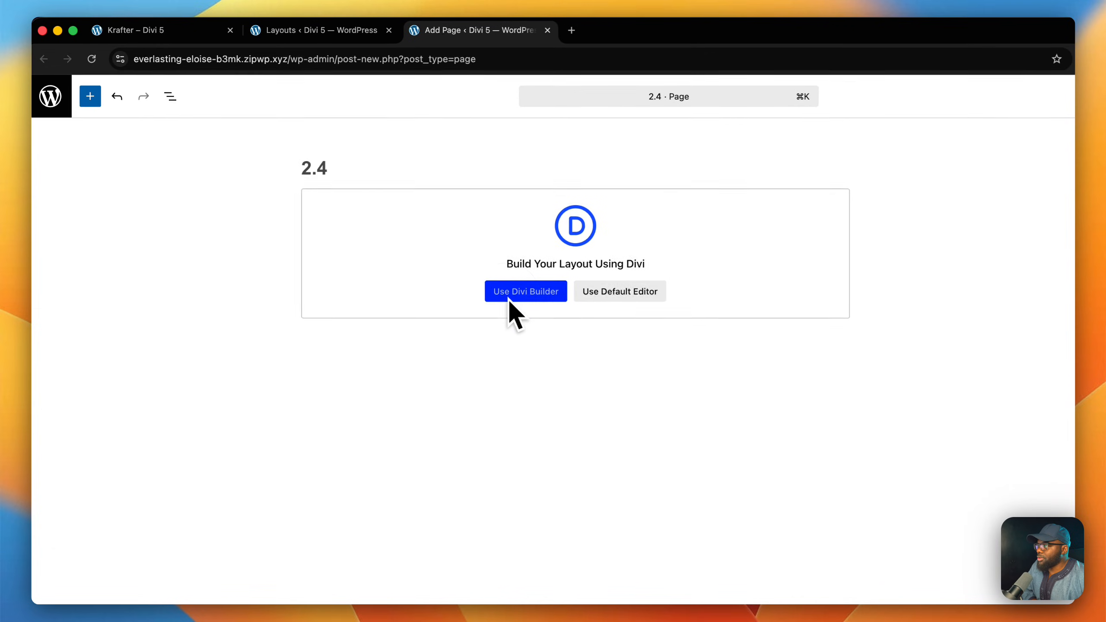
pyautogui.click(508, 298)
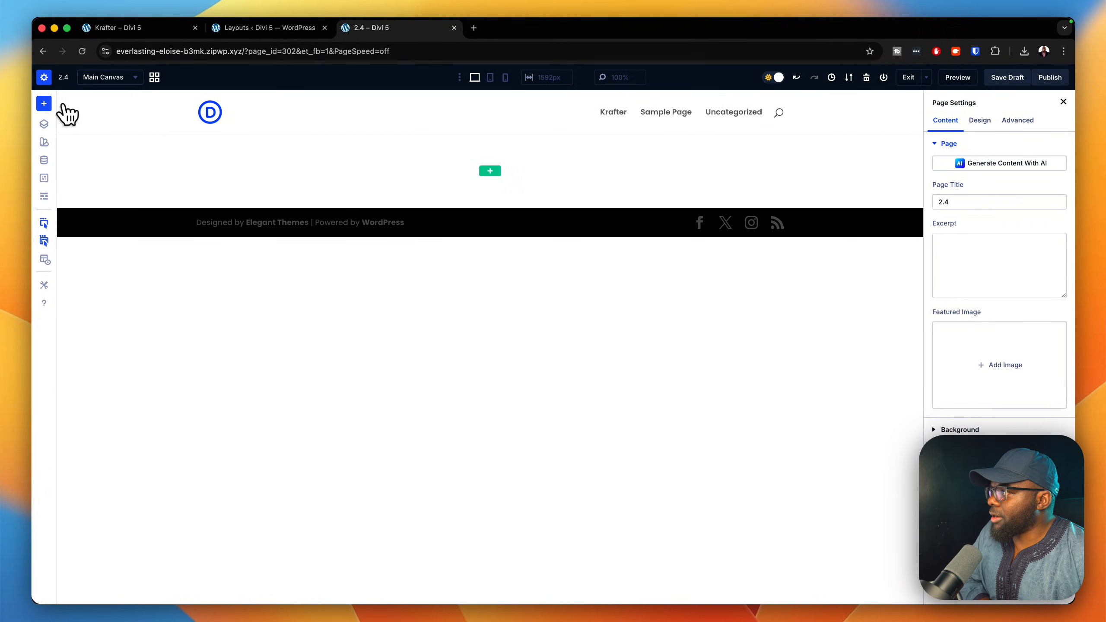
# Load the saved layout Krafter 2.4 into the page, replacing the existing content.
pyautogui.click(44, 103)
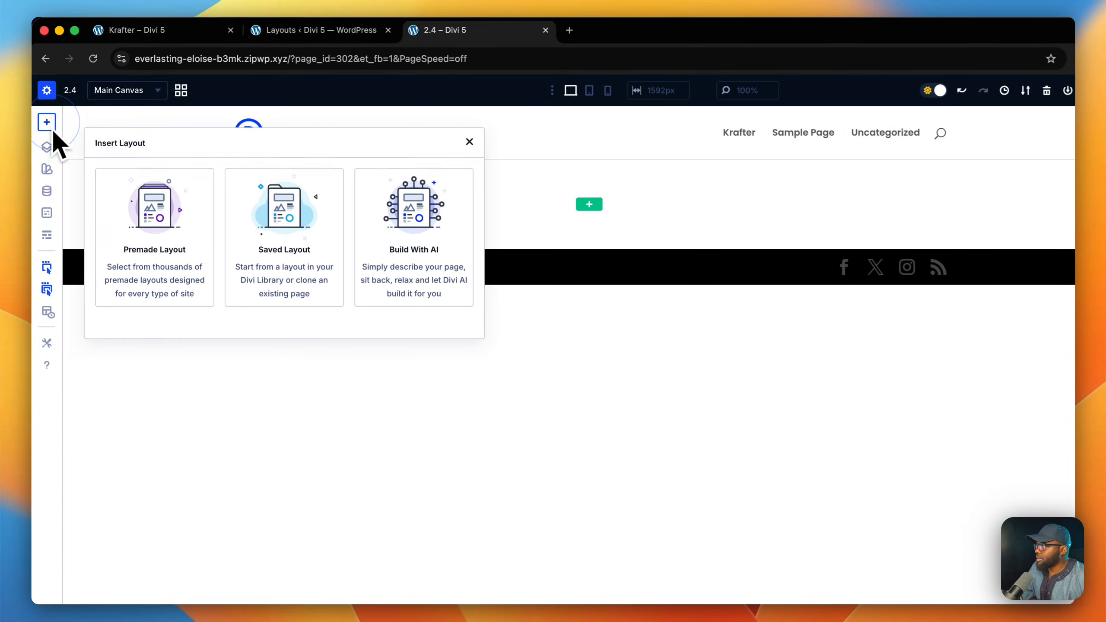
pyautogui.click(292, 287)
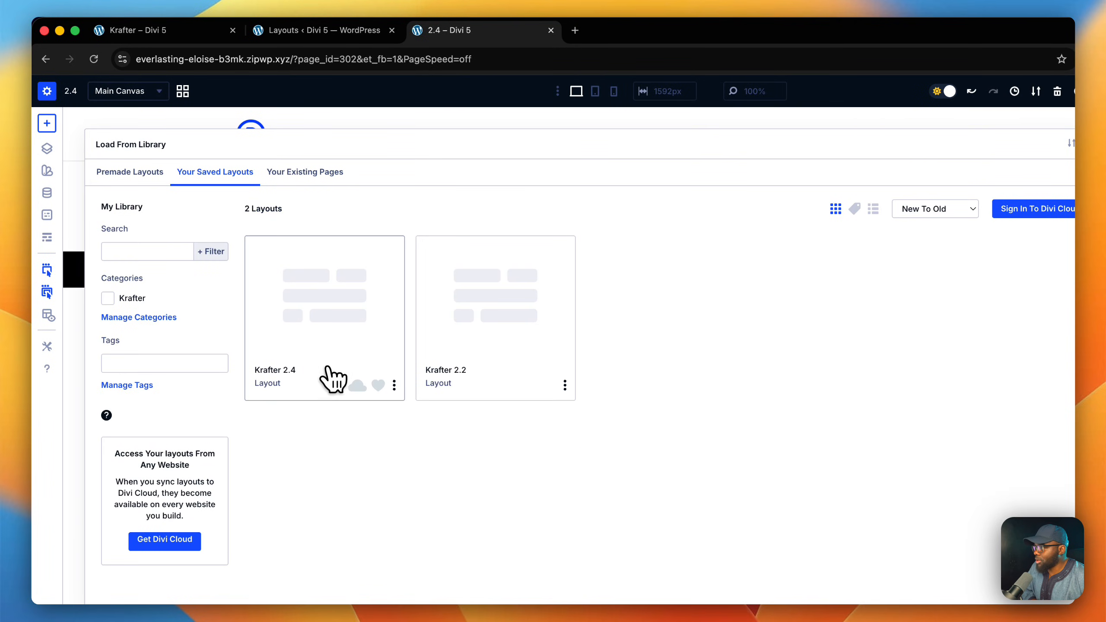
pyautogui.click(330, 320)
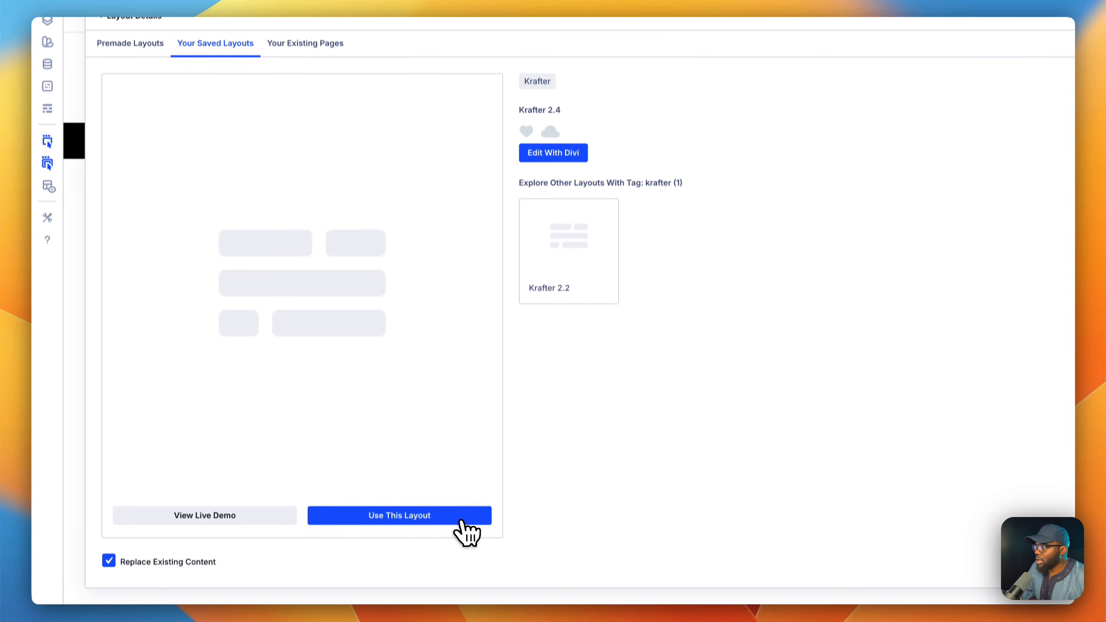
pyautogui.click(461, 512)
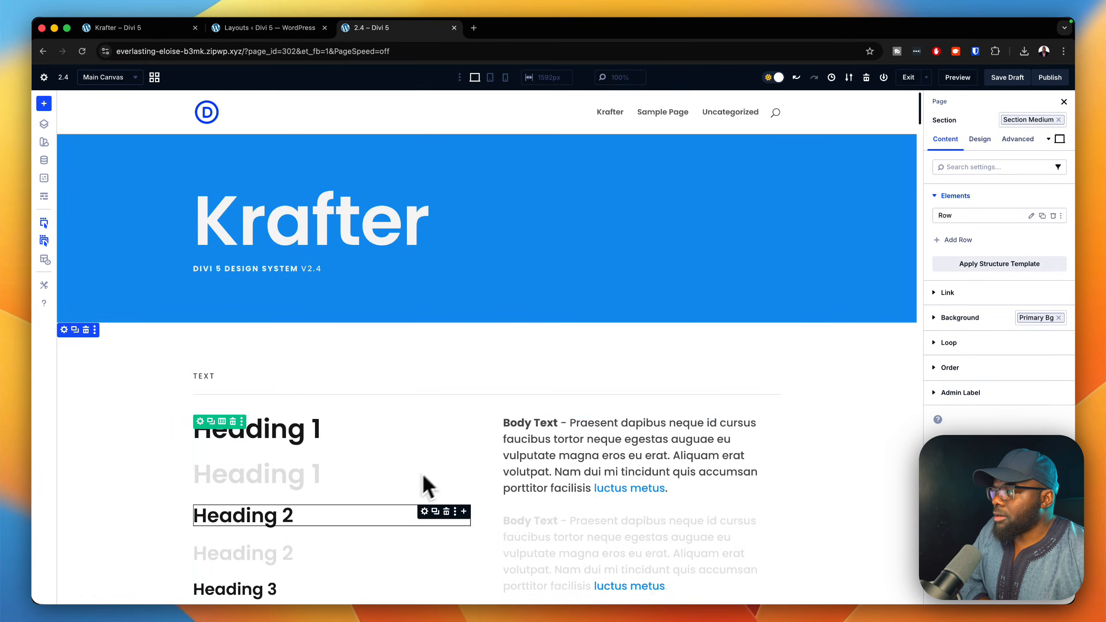
# Examine the loaded design system's headings, body text, lists, quotes, buttons and color swatches.
pyautogui.scroll(-5, 864, 445)
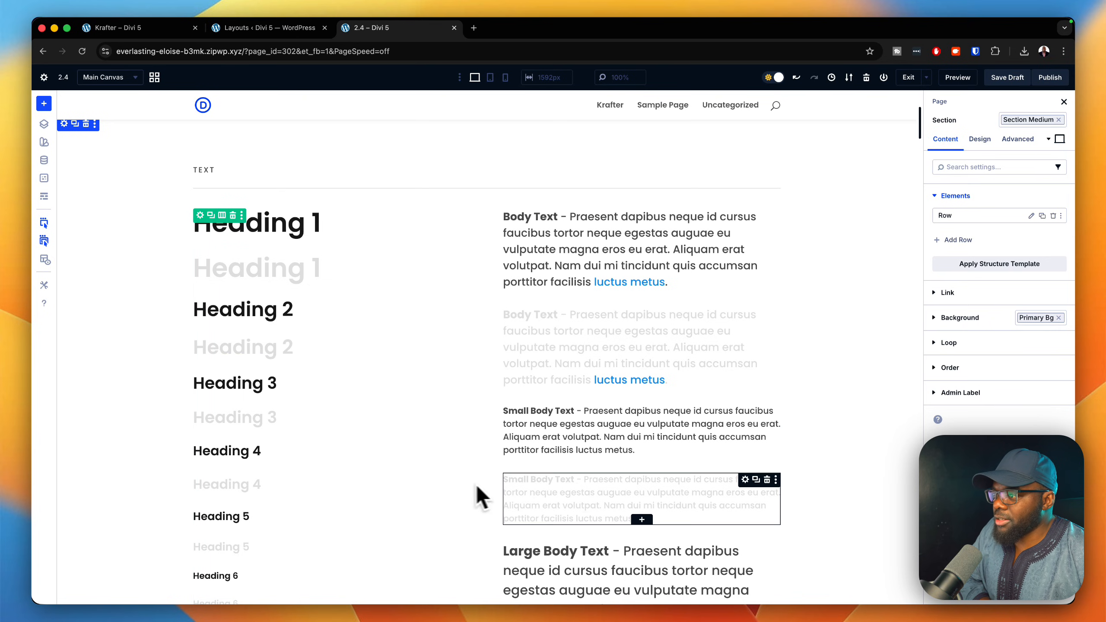
pyautogui.scroll(-7, 805, 477)
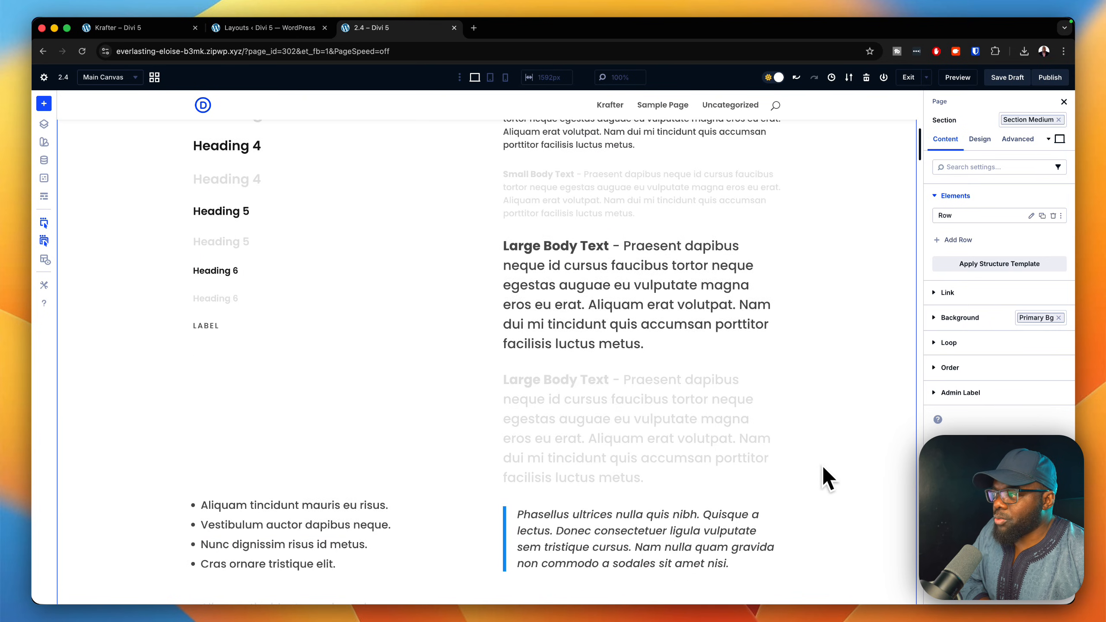
pyautogui.scroll(-2, 818, 473)
pyautogui.scroll(-4, 806, 435)
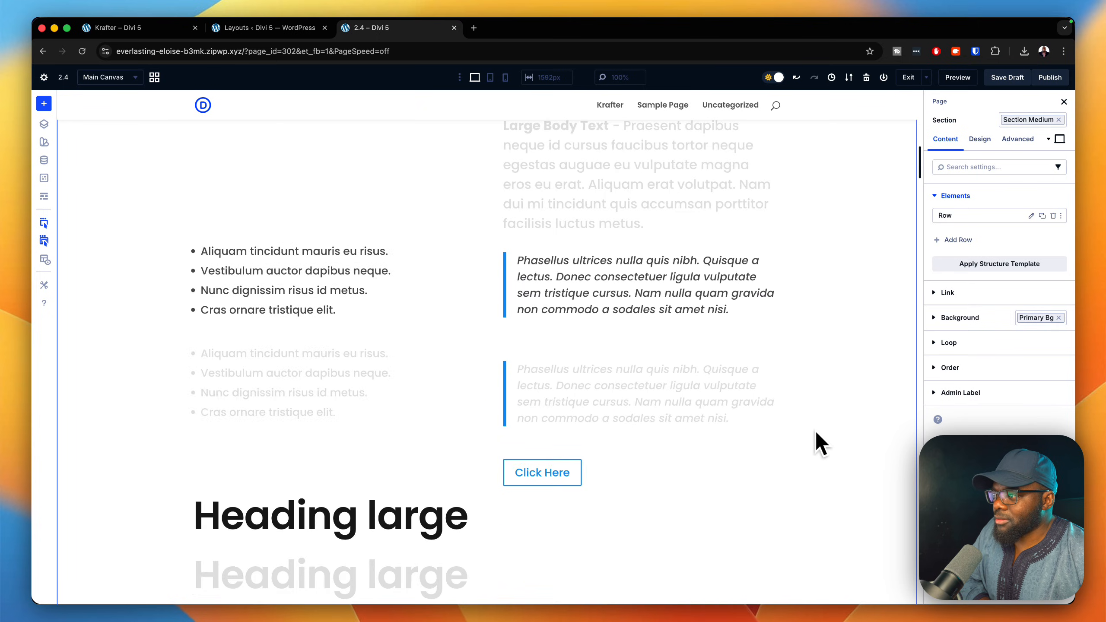
pyautogui.scroll(-20, 820, 444)
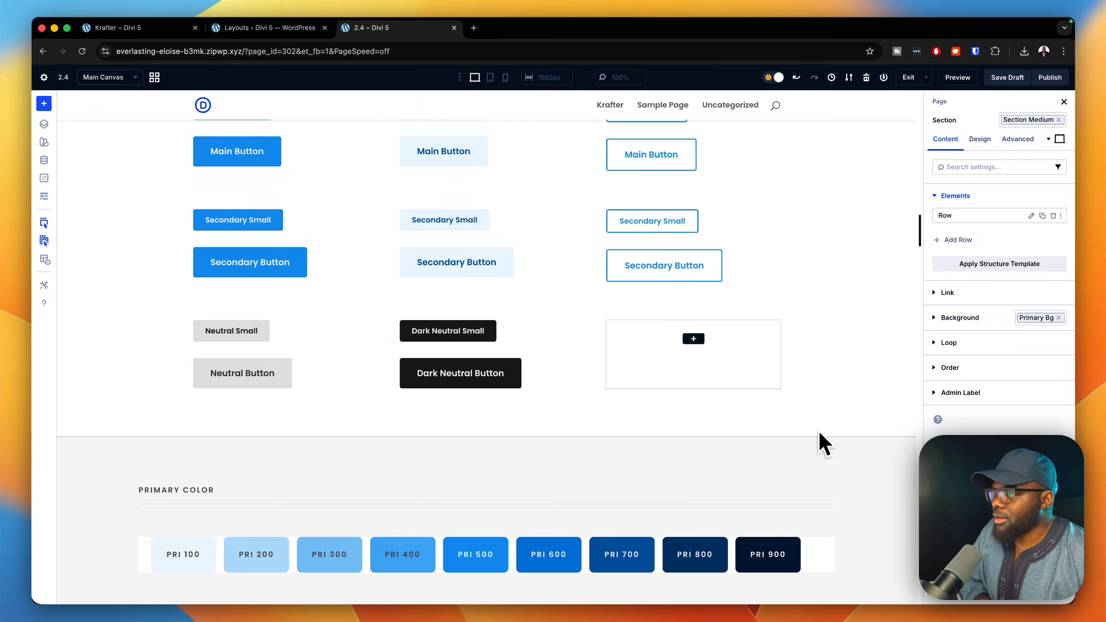
pyautogui.scroll(-1, 820, 432)
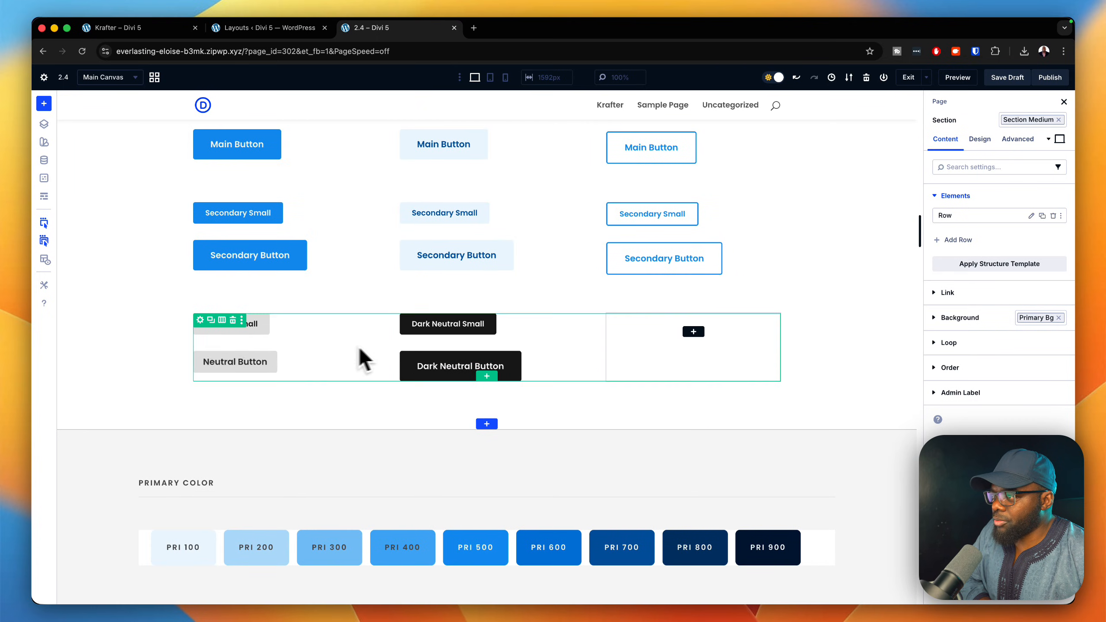
pyautogui.scroll(-3, 876, 473)
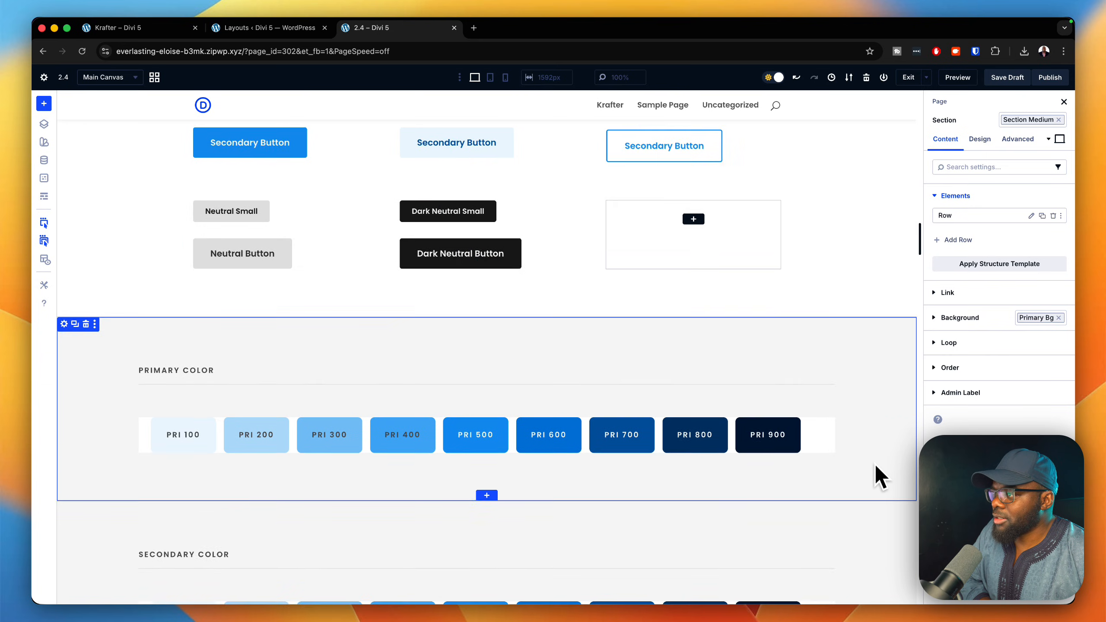
pyautogui.scroll(-20, 876, 475)
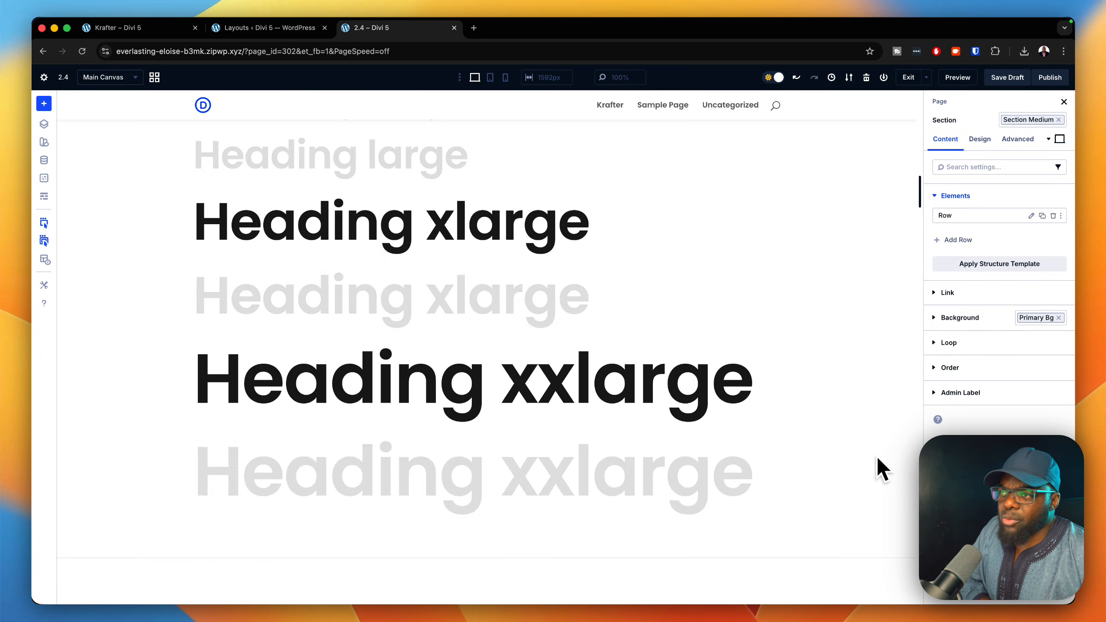
# Publish the 2.4 page.
pyautogui.scroll(20, 876, 473)
pyautogui.click(1050, 77)
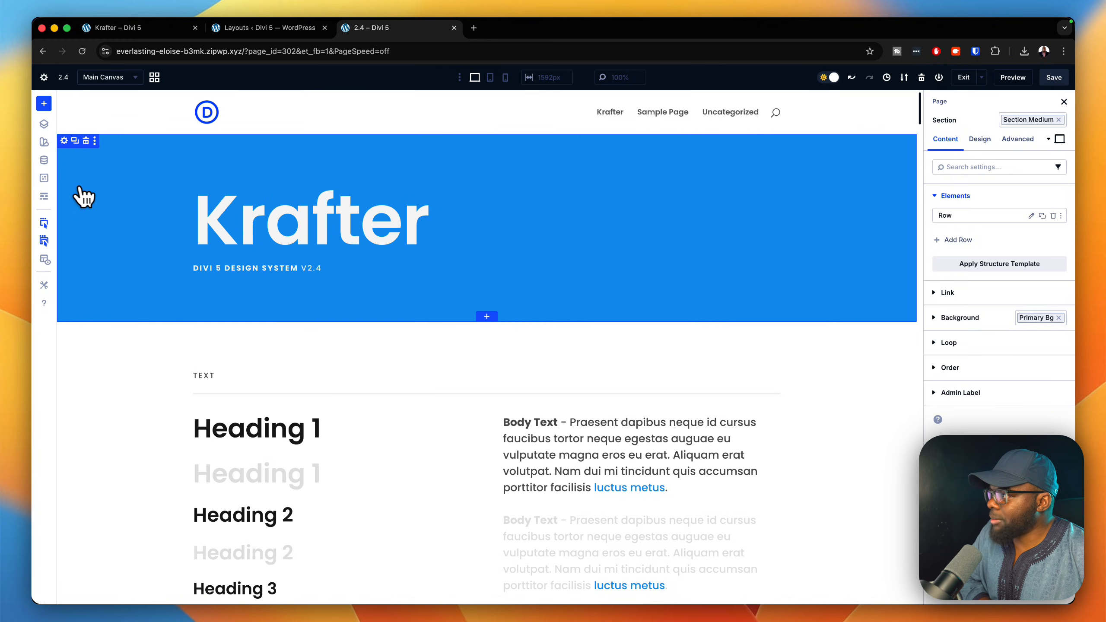
# Open the preset manager, enlarge its panel and review the element presets for the Button module.
pyautogui.click(44, 177)
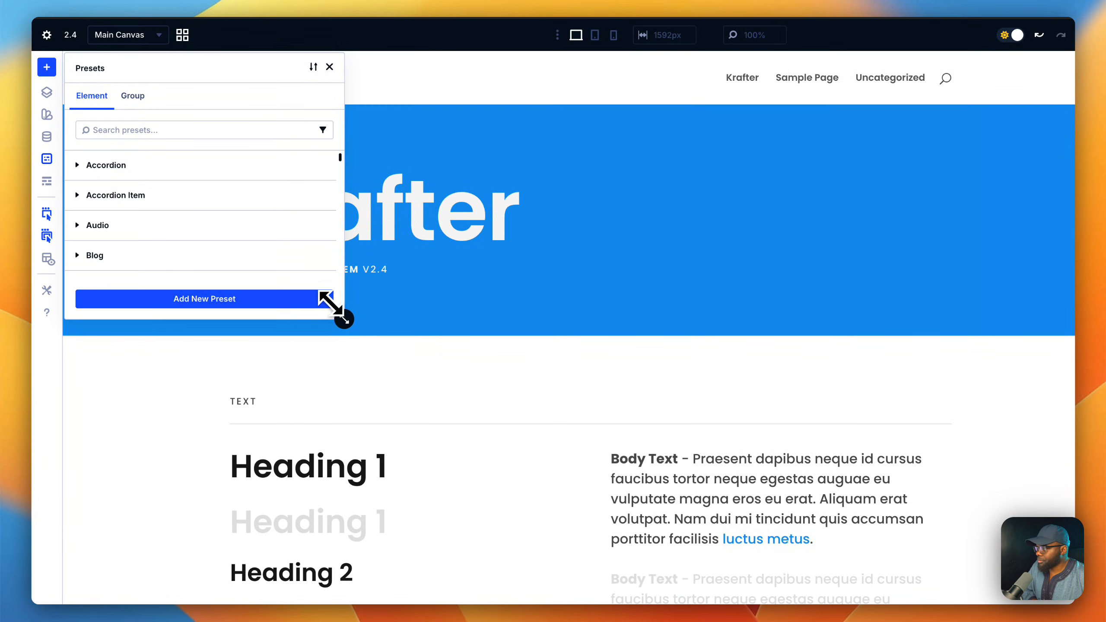
pyautogui.moveTo(344, 319); pyautogui.dragTo(534, 552)
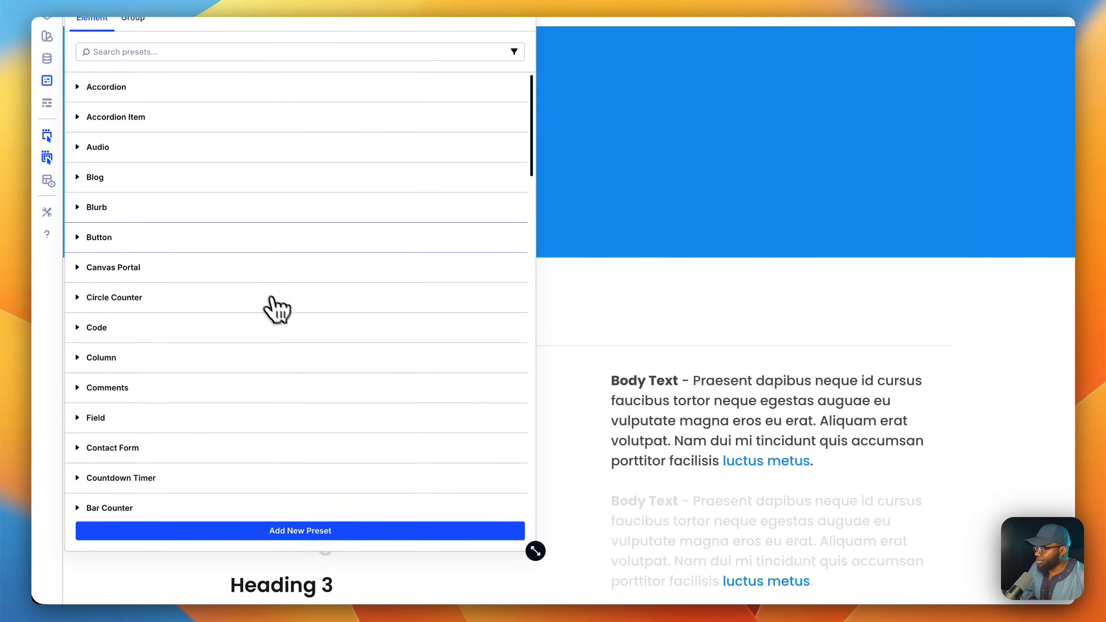
pyautogui.scroll(3, 243, 301)
pyautogui.click(205, 275)
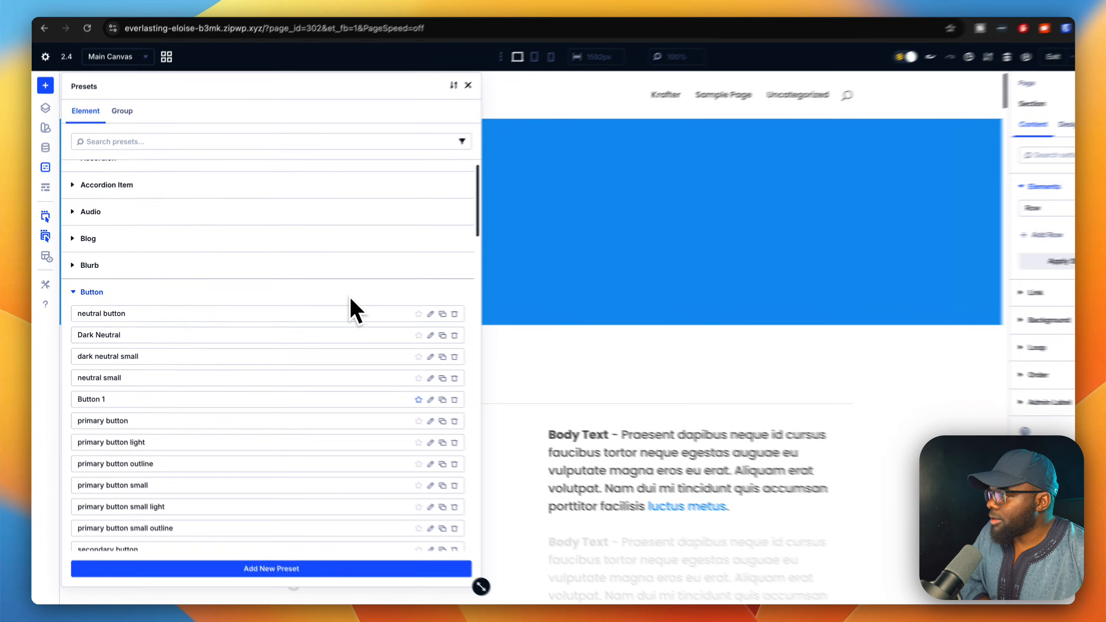
pyautogui.scroll(-10, 331, 296)
pyautogui.scroll(-5, 325, 295)
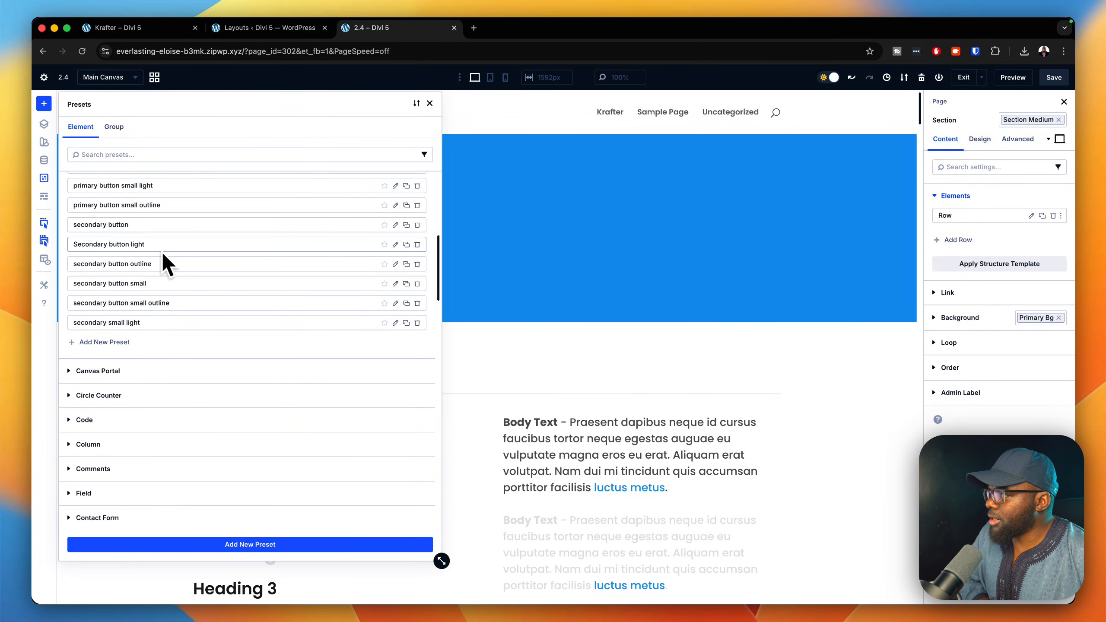
pyautogui.scroll(5, 160, 240)
pyautogui.scroll(8, 161, 240)
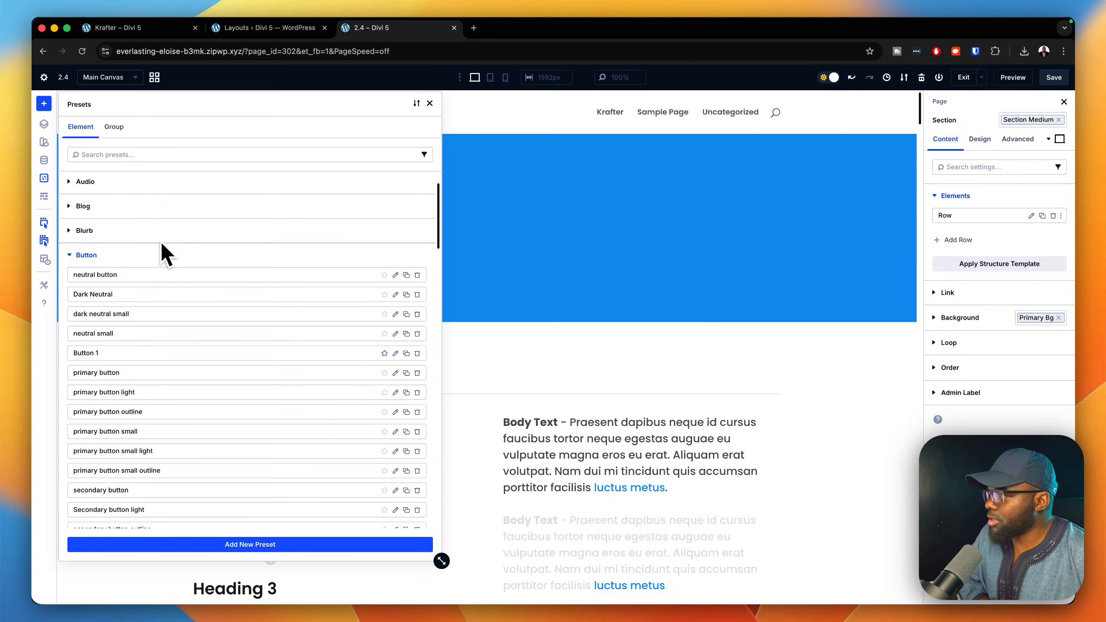
pyautogui.scroll(1, 164, 197)
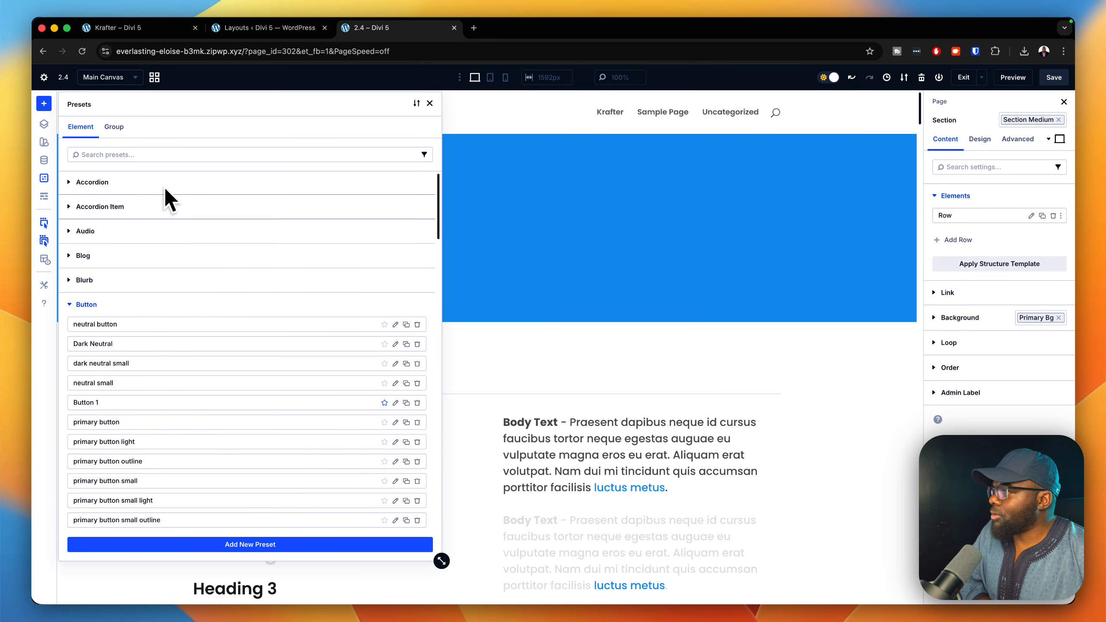
# Search the group presets for "sp", review the spacing margin and padding presets, and close the preset manager.
pyautogui.click(130, 138)
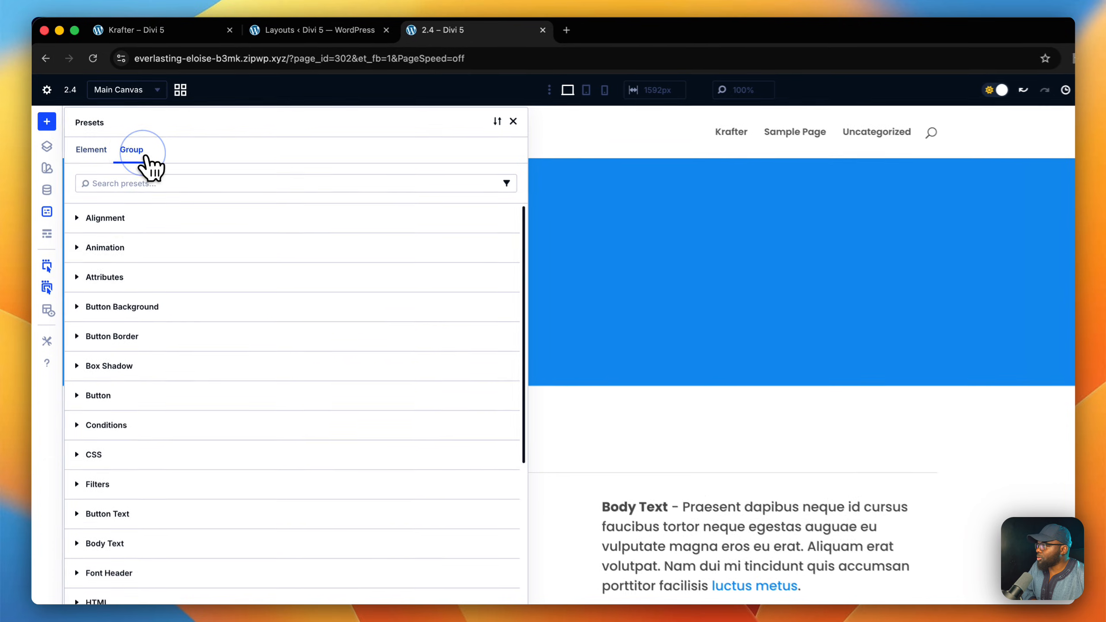
pyautogui.click(130, 164)
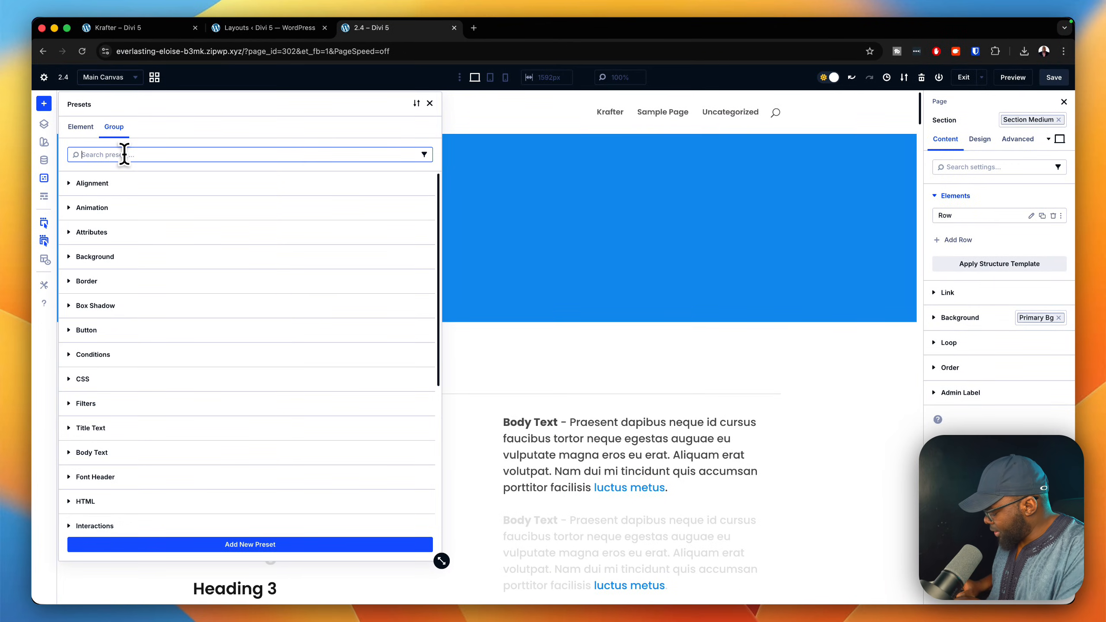
pyautogui.write('sp')
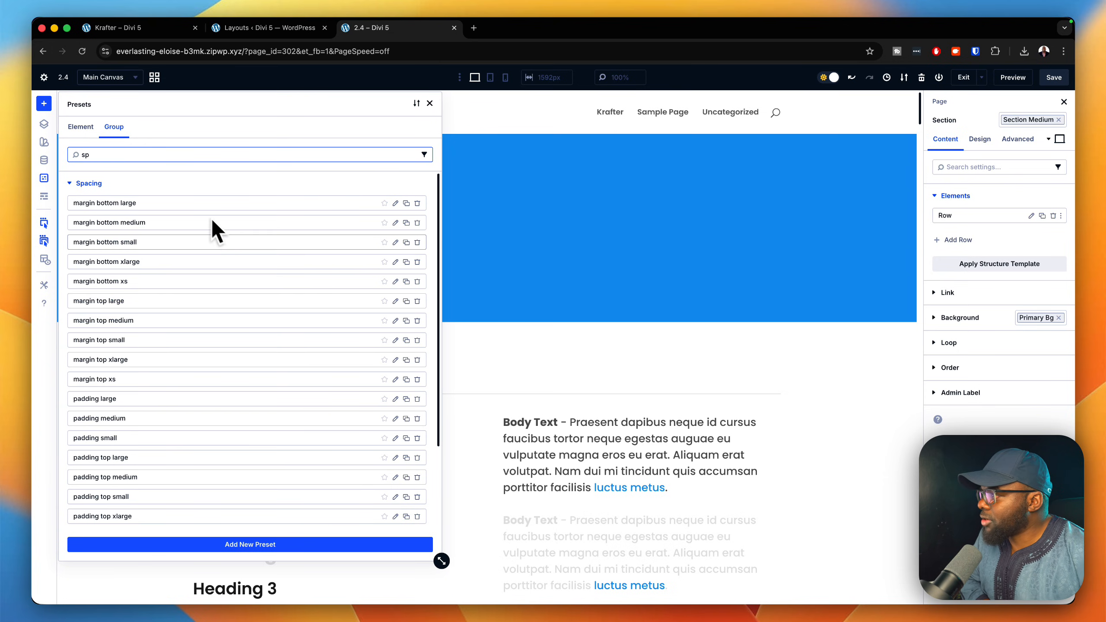
pyautogui.scroll(-2, 213, 222)
pyautogui.scroll(-4, 214, 222)
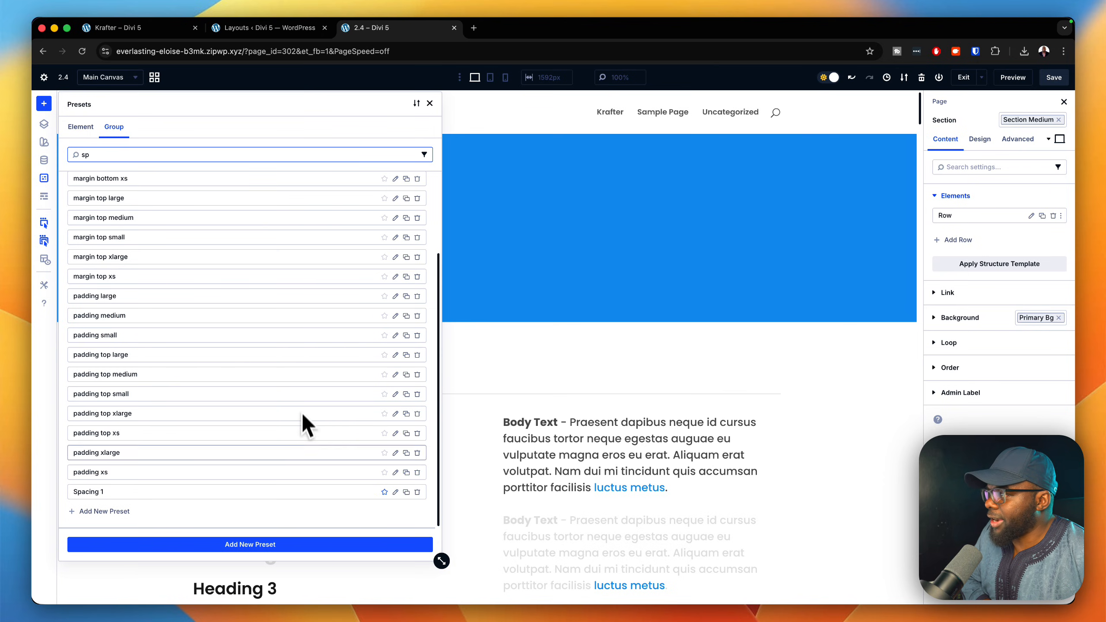
pyautogui.scroll(5, 311, 272)
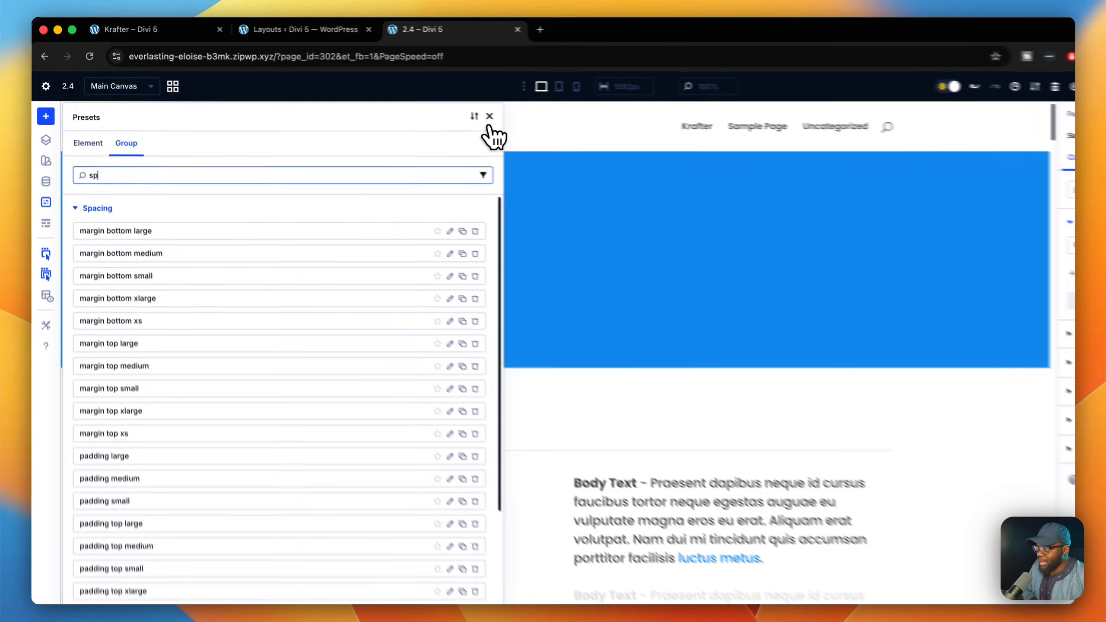
pyautogui.click(430, 103)
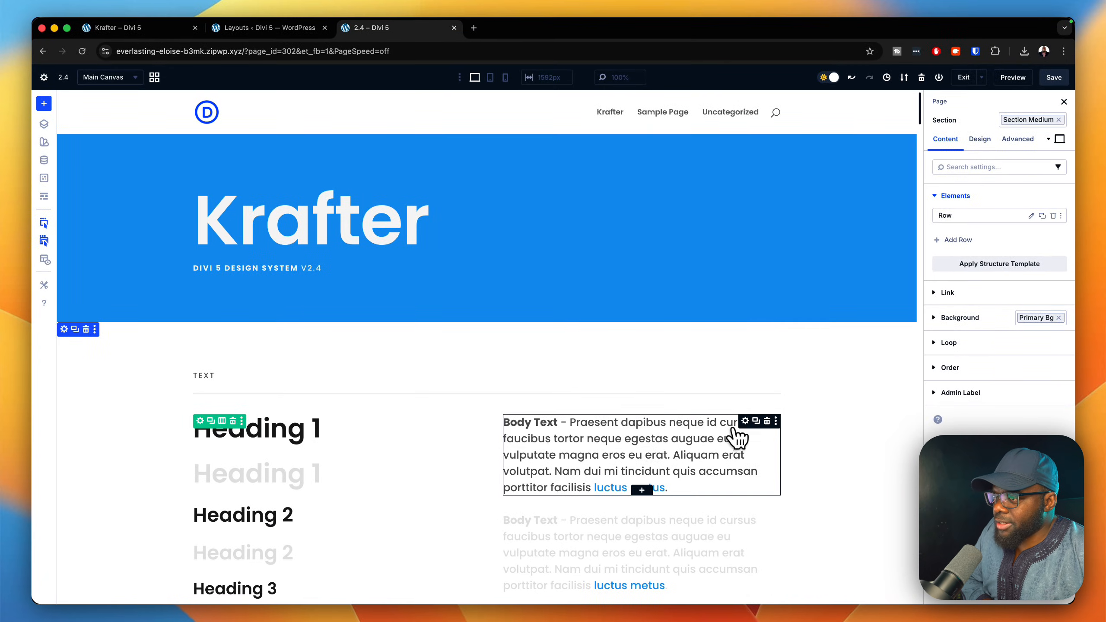
# Open the first Body Text module's design settings and view the presets available for its text option group.
pyautogui.click(746, 421)
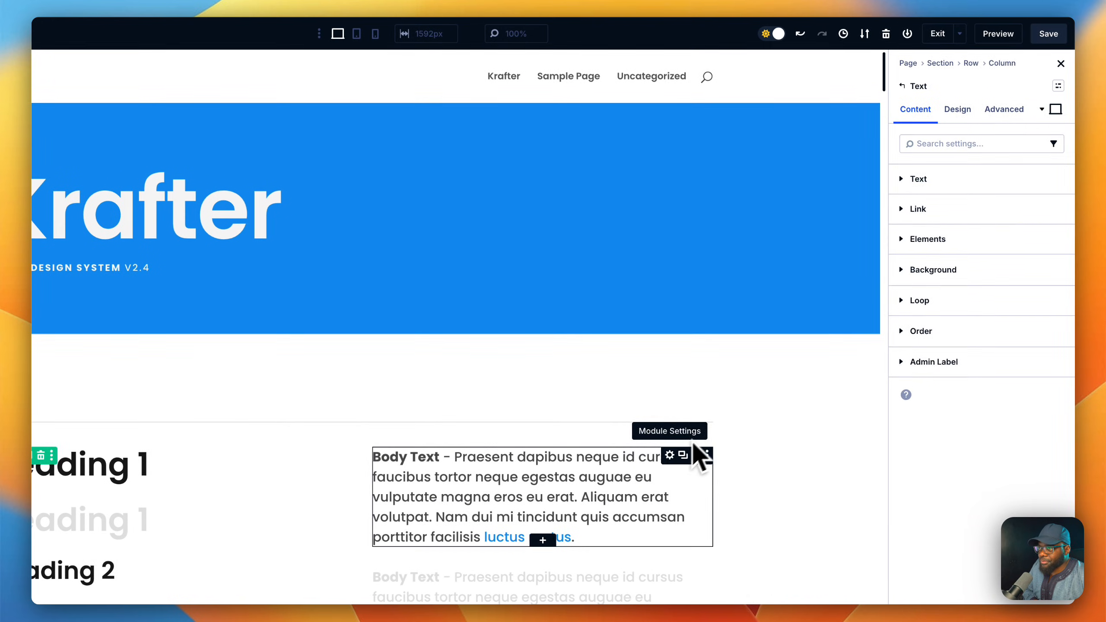
pyautogui.click(957, 110)
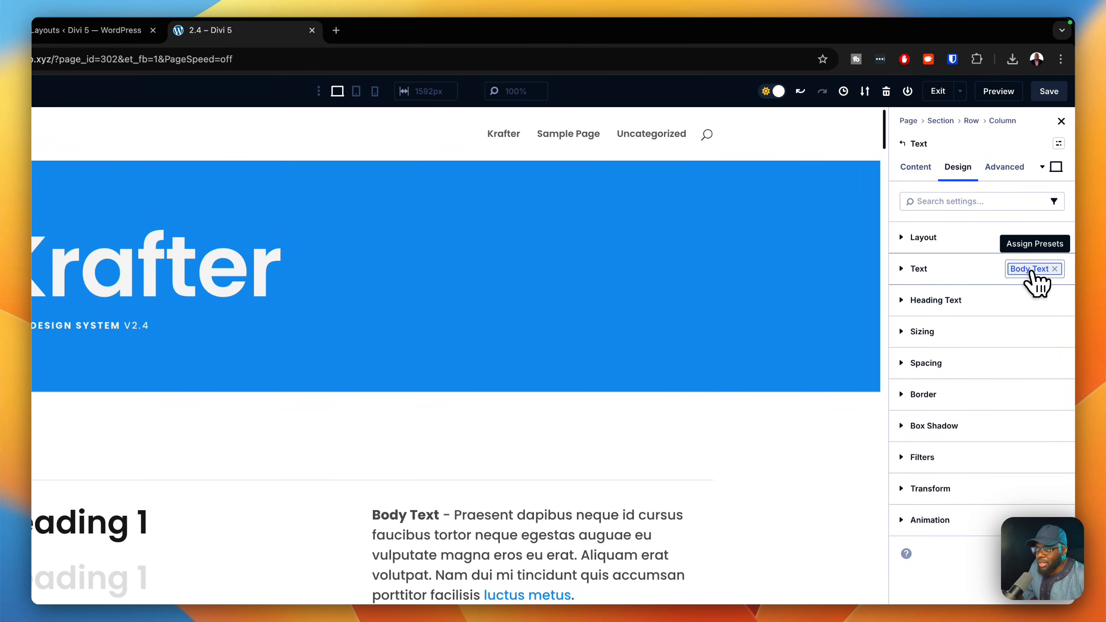
pyautogui.click(1031, 271)
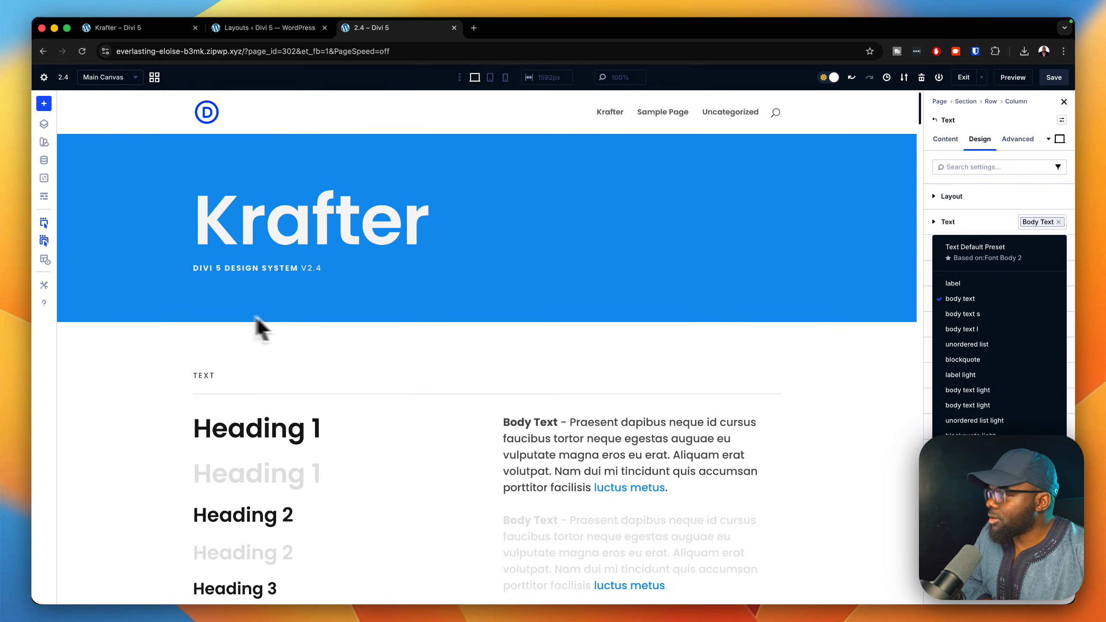
# Reopen the preset manager, search the element presets for "text", and clear the search.
pyautogui.click(44, 178)
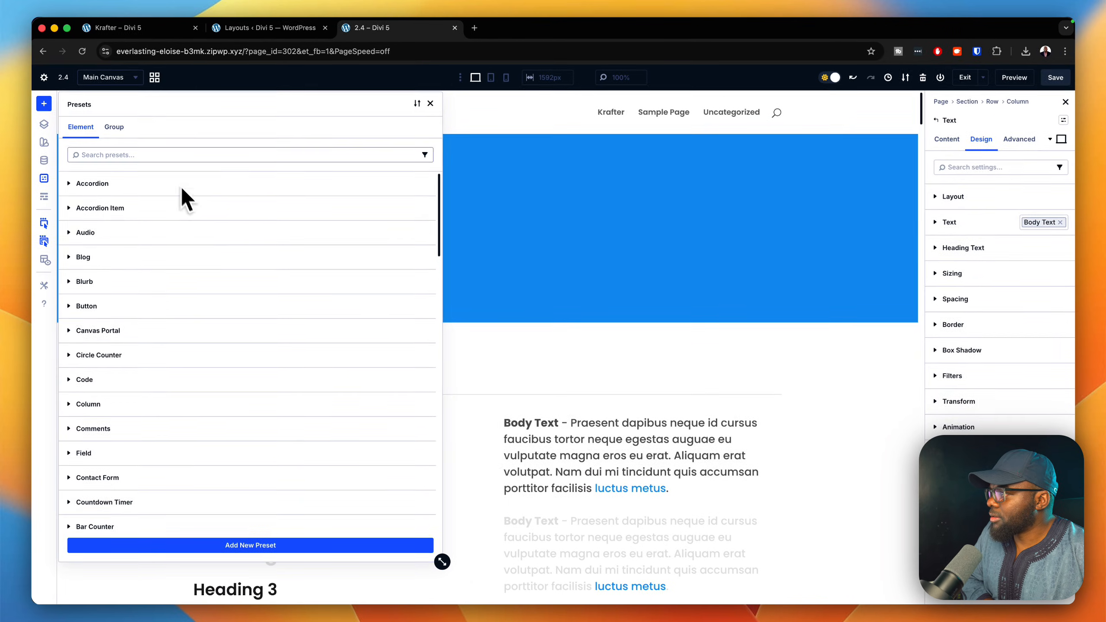
pyautogui.scroll(-5, 182, 305)
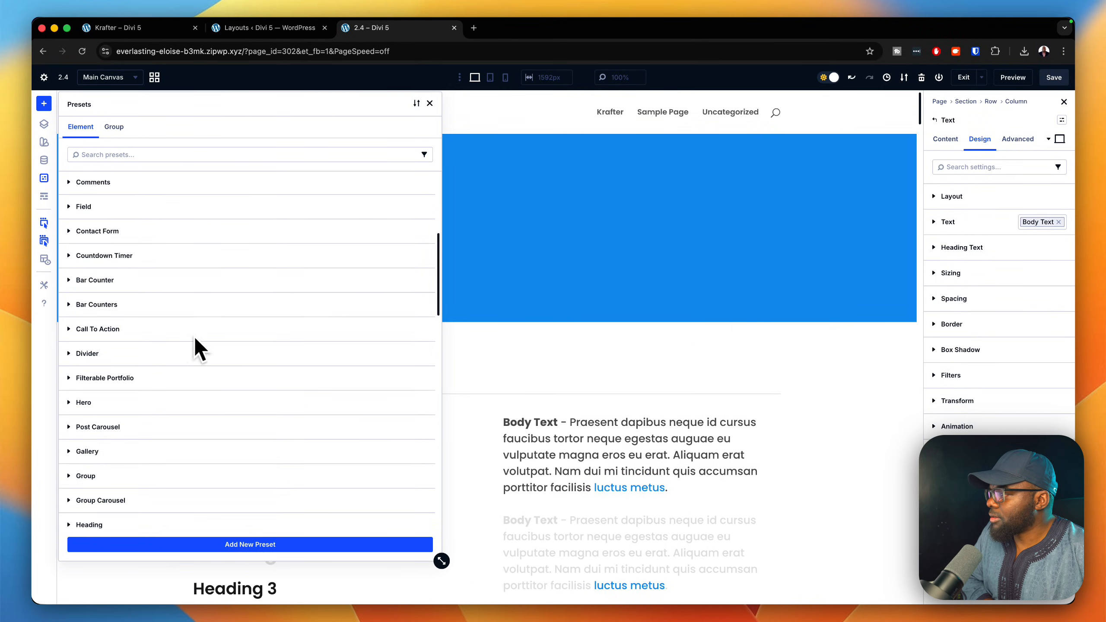
pyautogui.scroll(5, 198, 327)
pyautogui.click(201, 153)
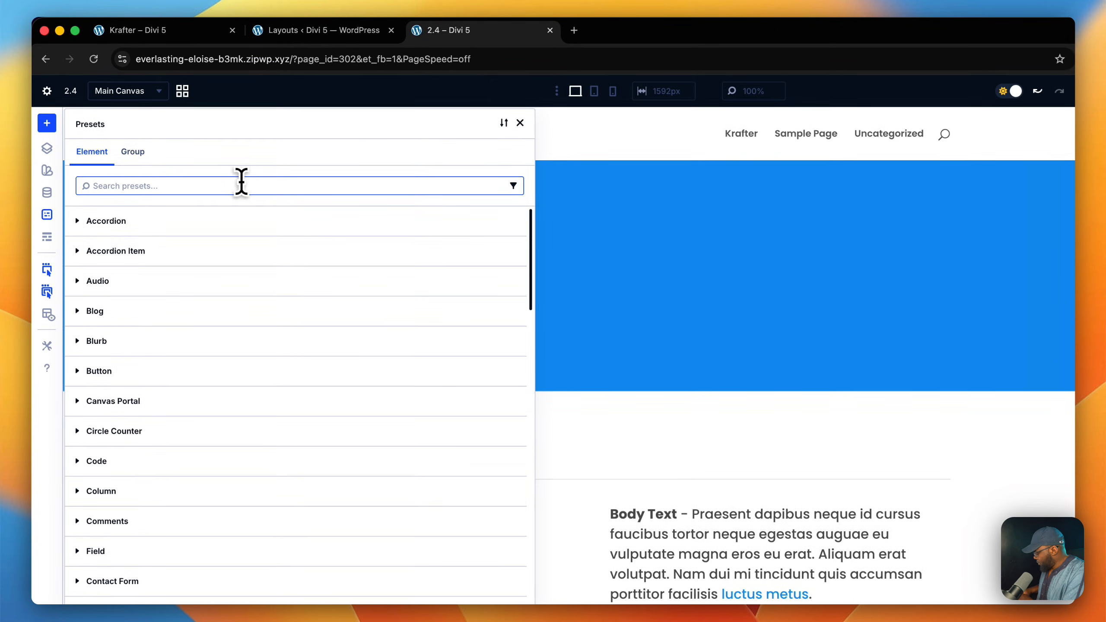
pyautogui.write('text')
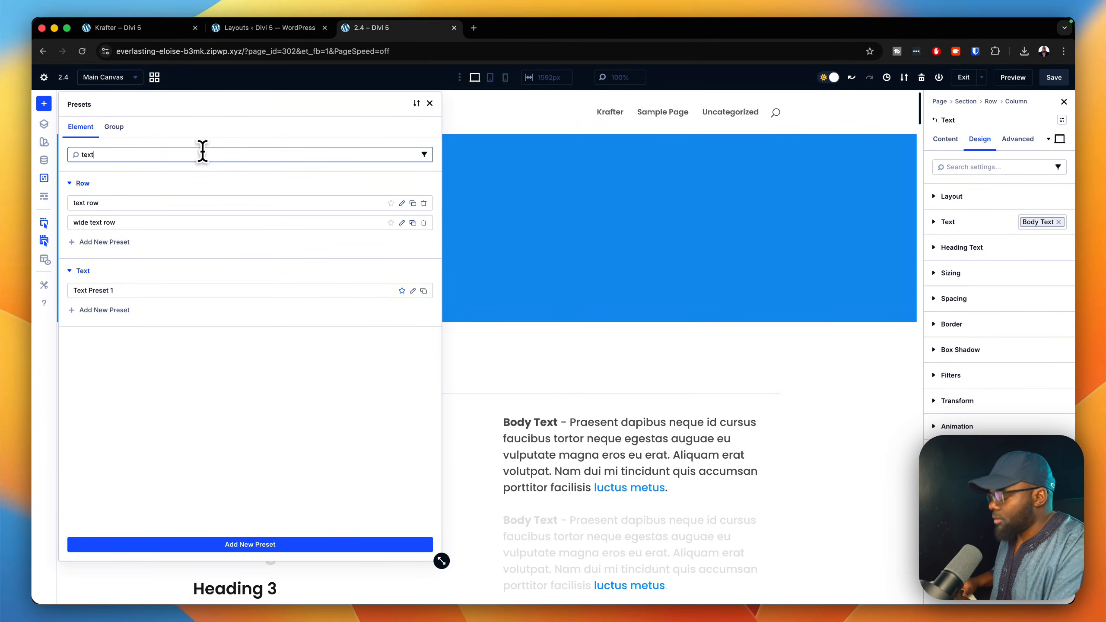
pyautogui.press('BackSpace')
pyautogui.press('BackSpace')
pyautogui.press('BackSpace')
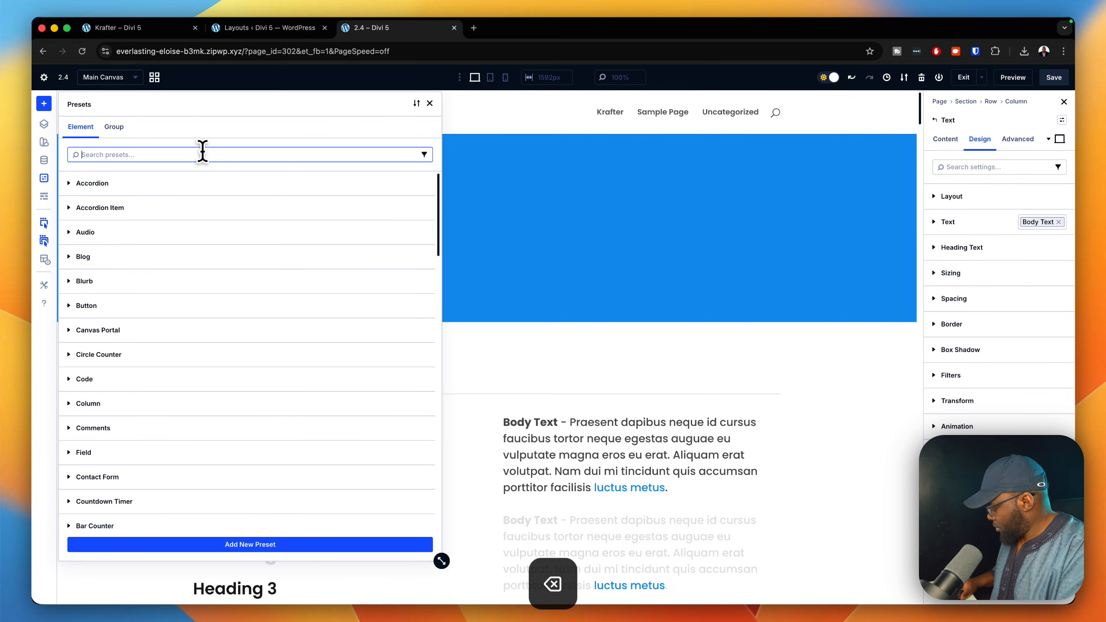
# Search the element presets for "font" and for "body", clearing the search each time.
pyautogui.write('font')
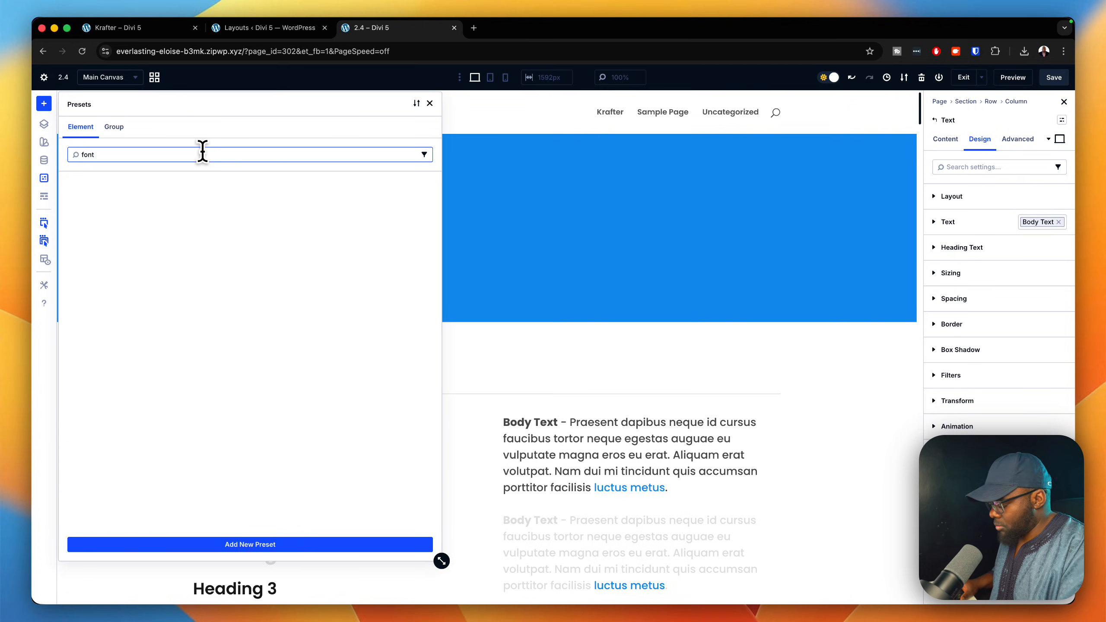
pyautogui.press('BackSpace')
pyautogui.press('BackSpace')
pyautogui.press('BackSpace')
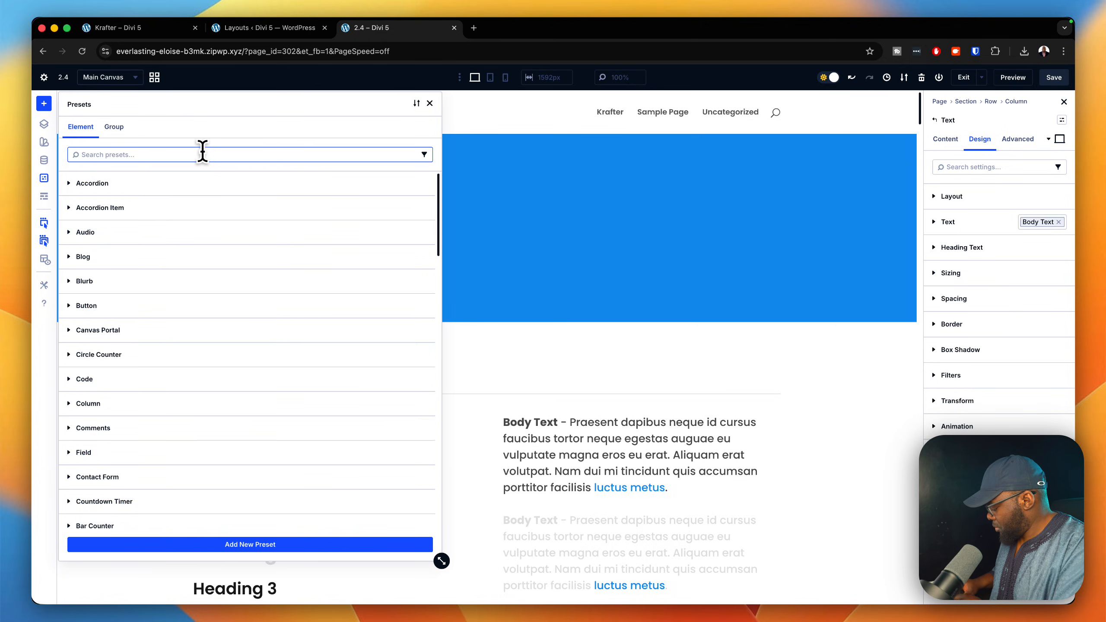
pyautogui.write('body')
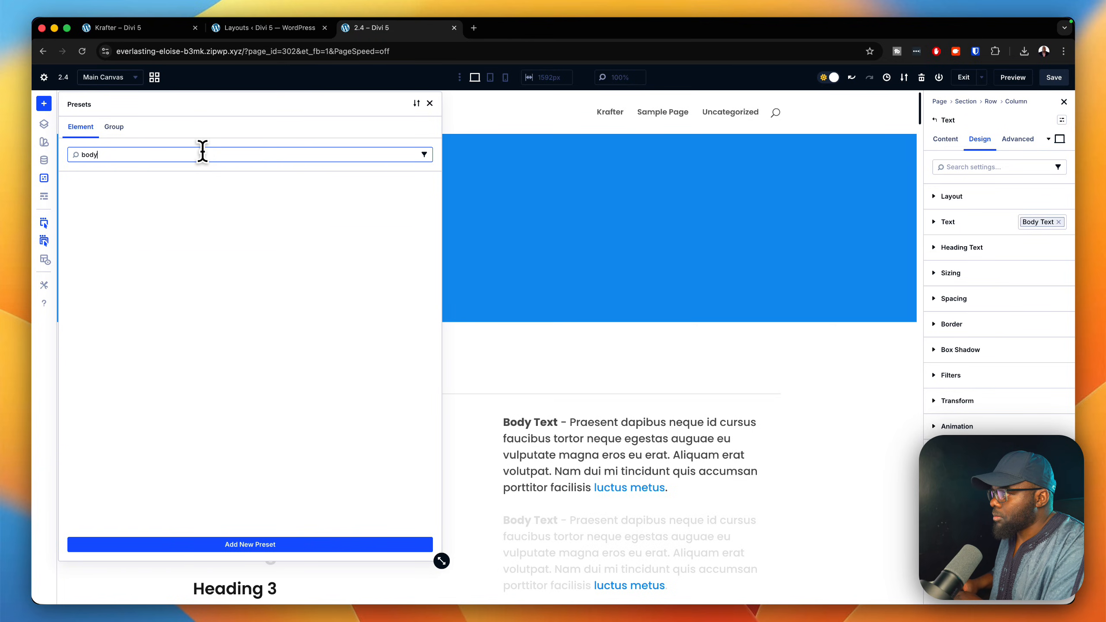
pyautogui.press('BackSpace')
pyautogui.press('BackSpace')
pyautogui.press('BackSpace')
pyautogui.press('BackSpace')
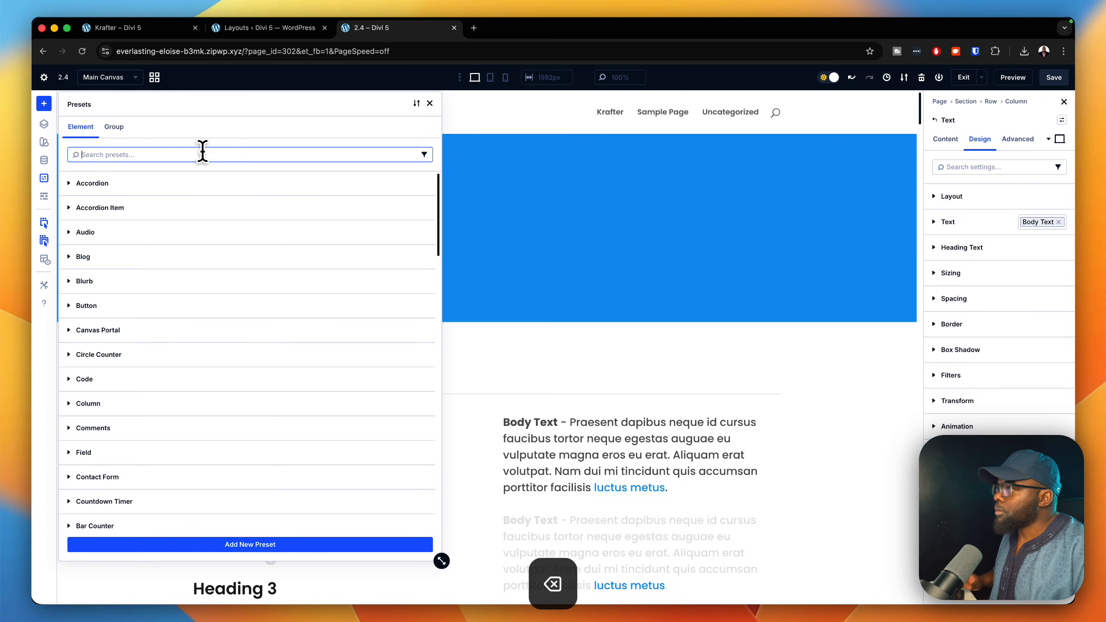
# Browse the full element preset list down to the Text module, check its presets, and collapse the entry.
pyautogui.scroll(-5, 166, 307)
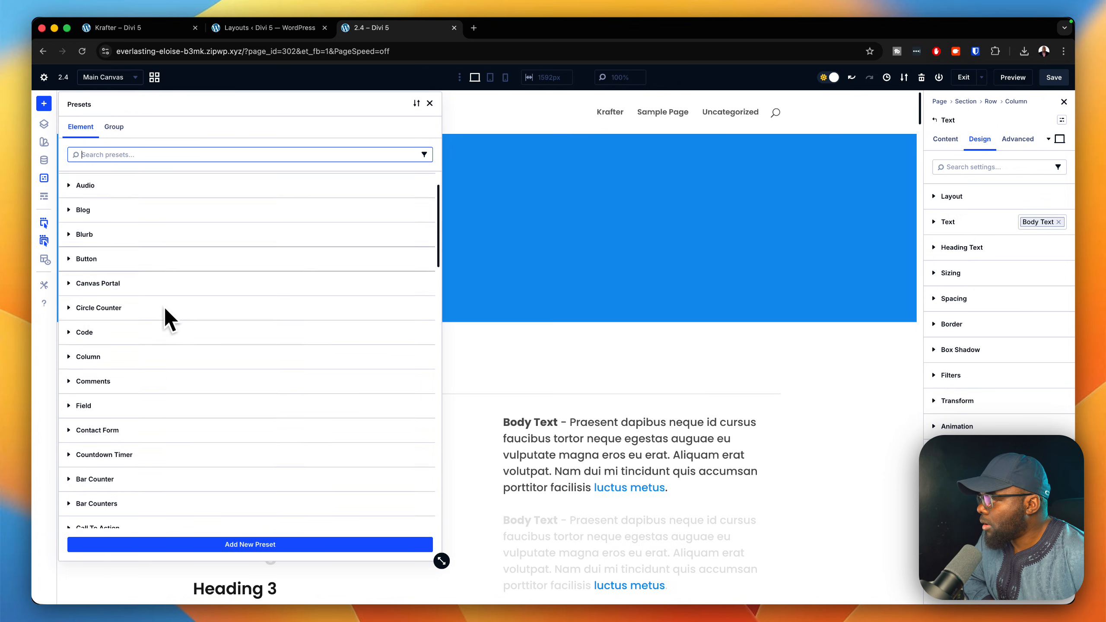
pyautogui.scroll(-5, 165, 311)
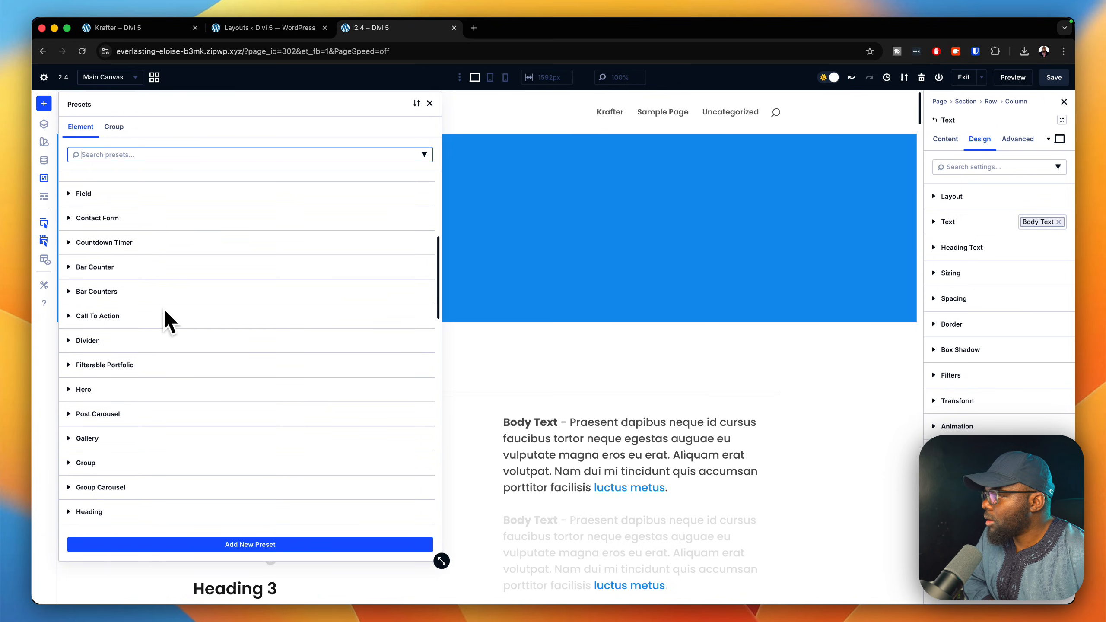
pyautogui.scroll(-5, 169, 322)
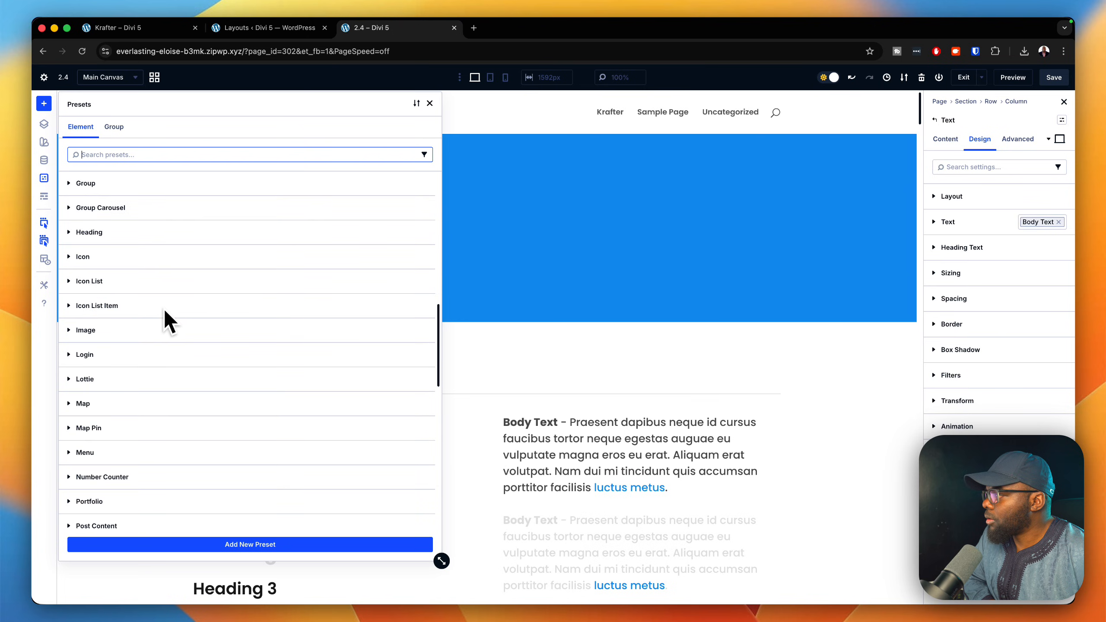
pyautogui.scroll(-5, 168, 321)
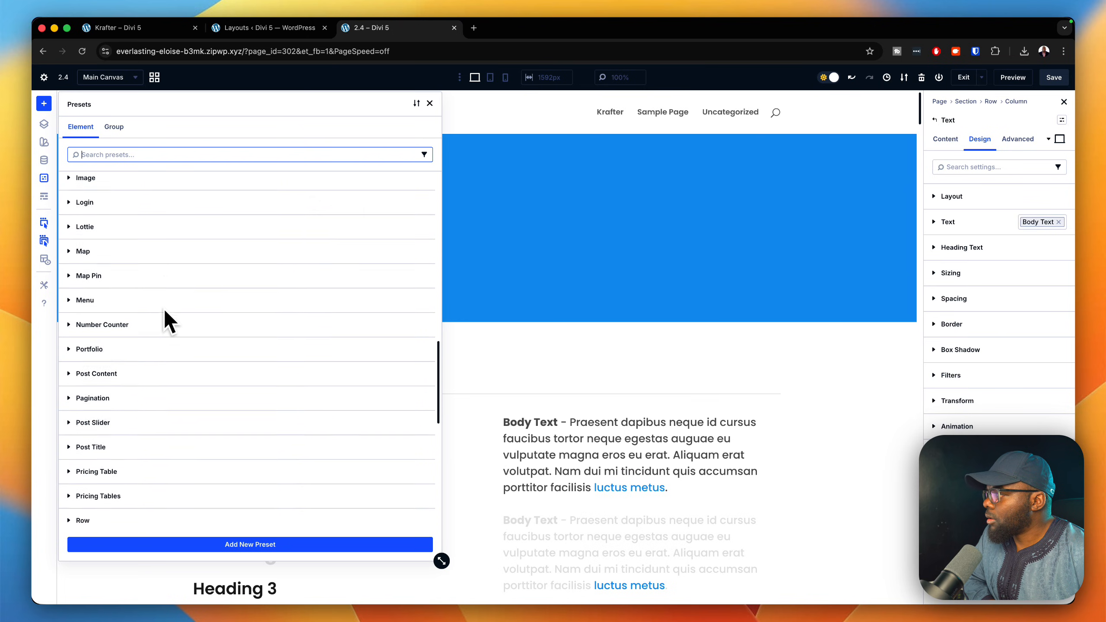
pyautogui.scroll(-3, 169, 321)
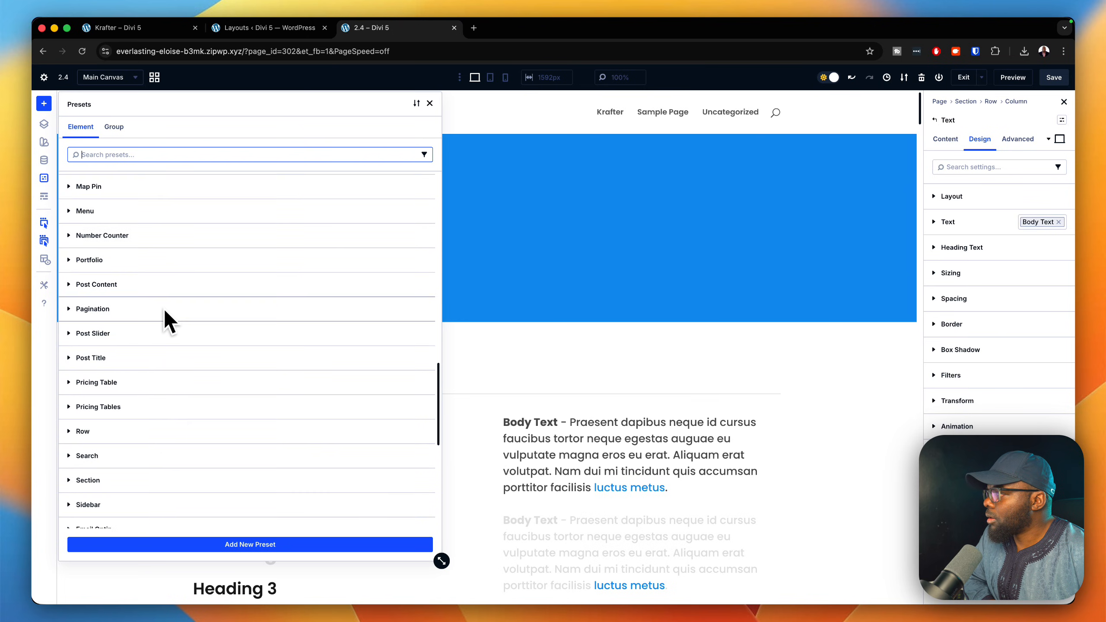
pyautogui.scroll(-5, 165, 313)
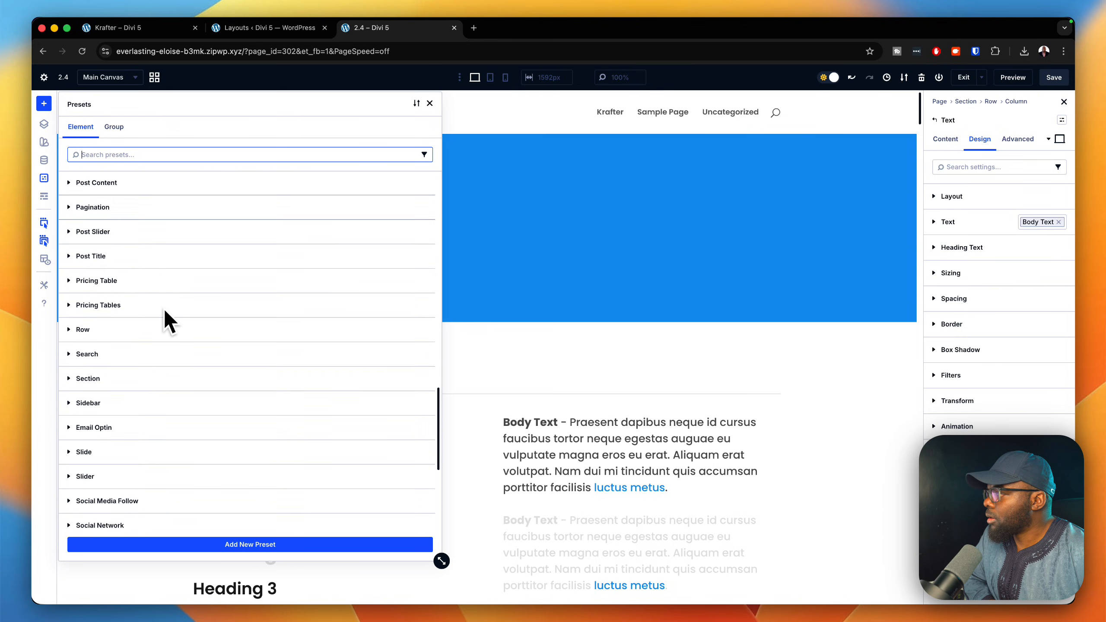
pyautogui.scroll(-6, 166, 312)
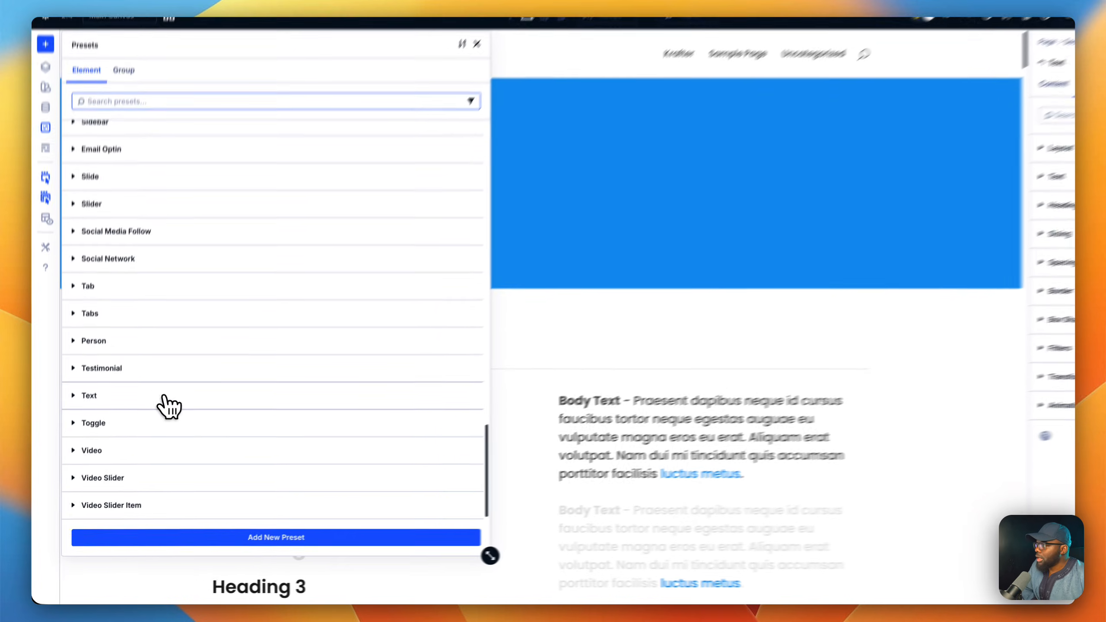
pyautogui.click(150, 417)
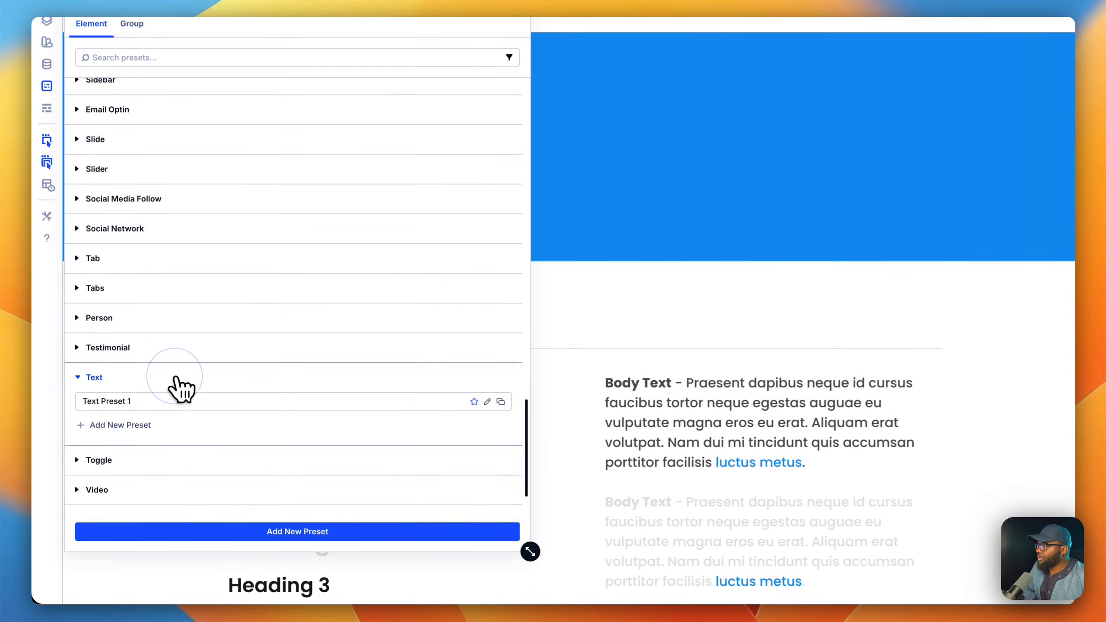
pyautogui.click(305, 373)
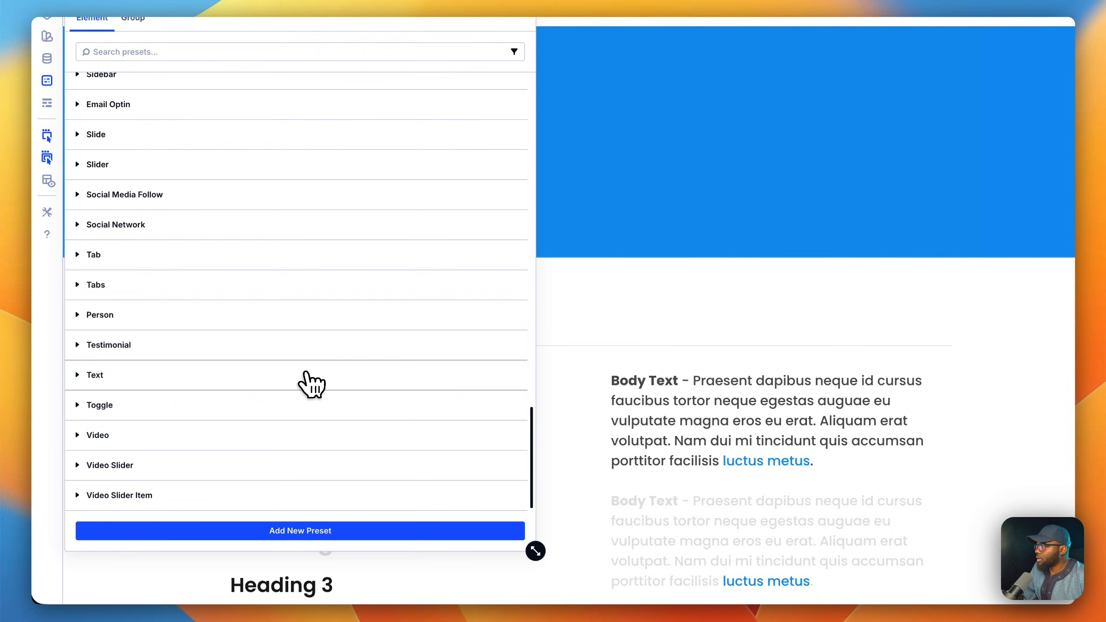
# Switch to the group presets and expand Body Text to review its blockquote, body text, label and list presets.
pyautogui.scroll(10, 280, 212)
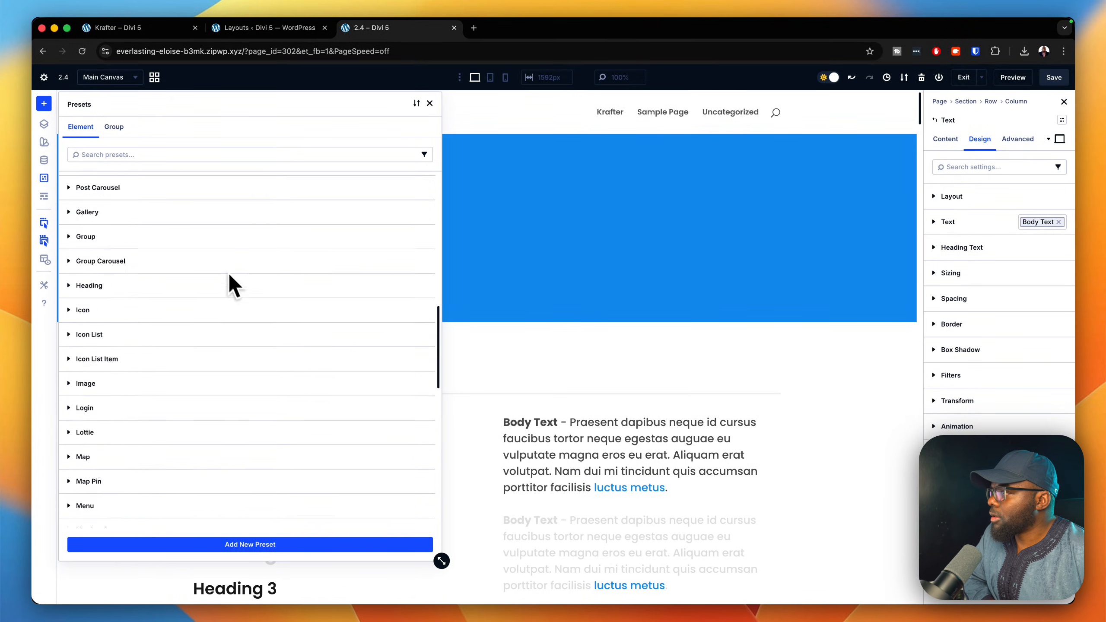
pyautogui.scroll(5, 231, 286)
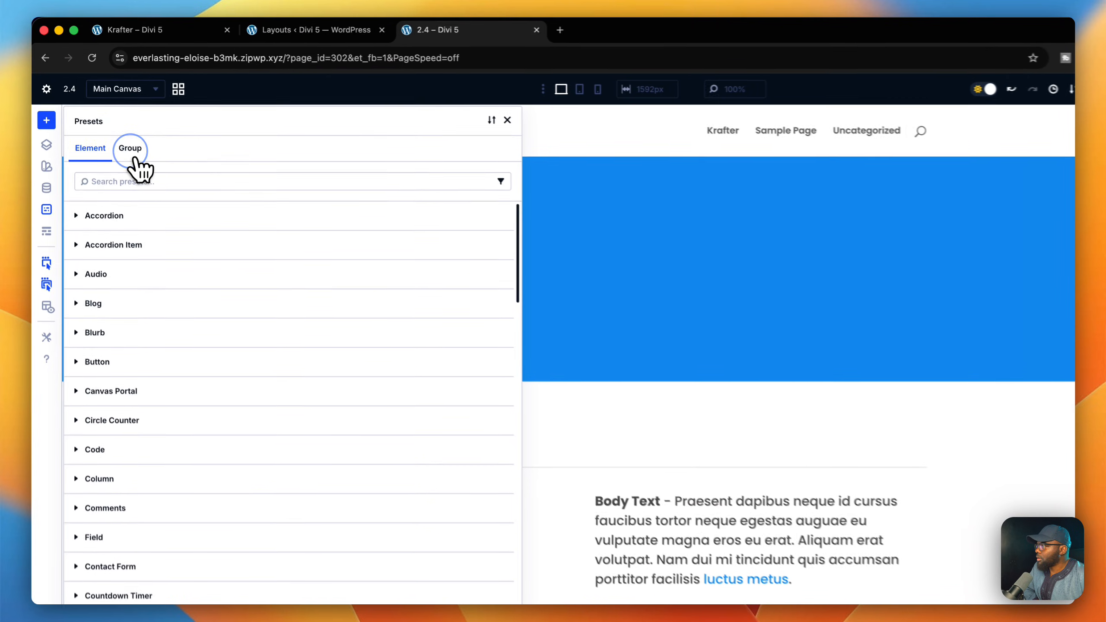
pyautogui.click(113, 127)
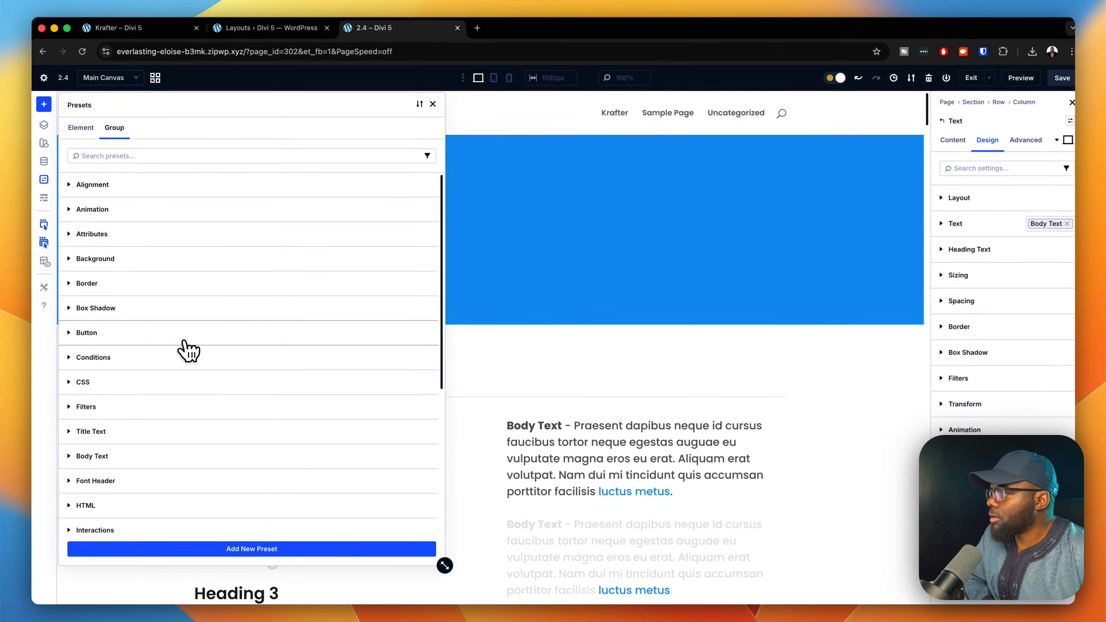
pyautogui.scroll(-2, 220, 427)
pyautogui.scroll(-3, 188, 353)
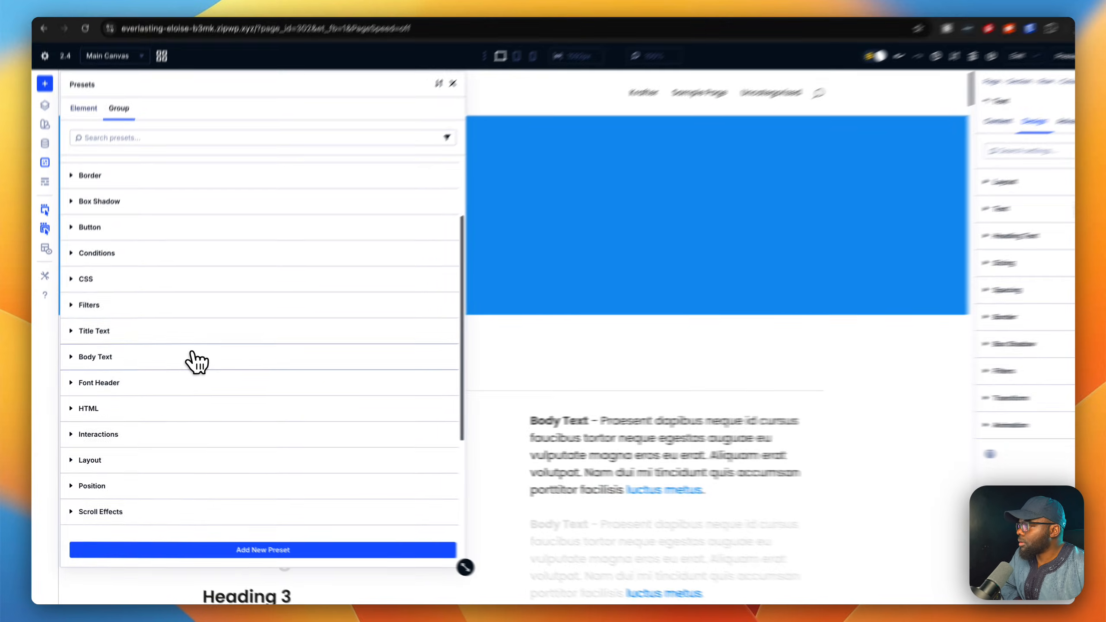
pyautogui.click(194, 361)
pyautogui.scroll(-4, 243, 324)
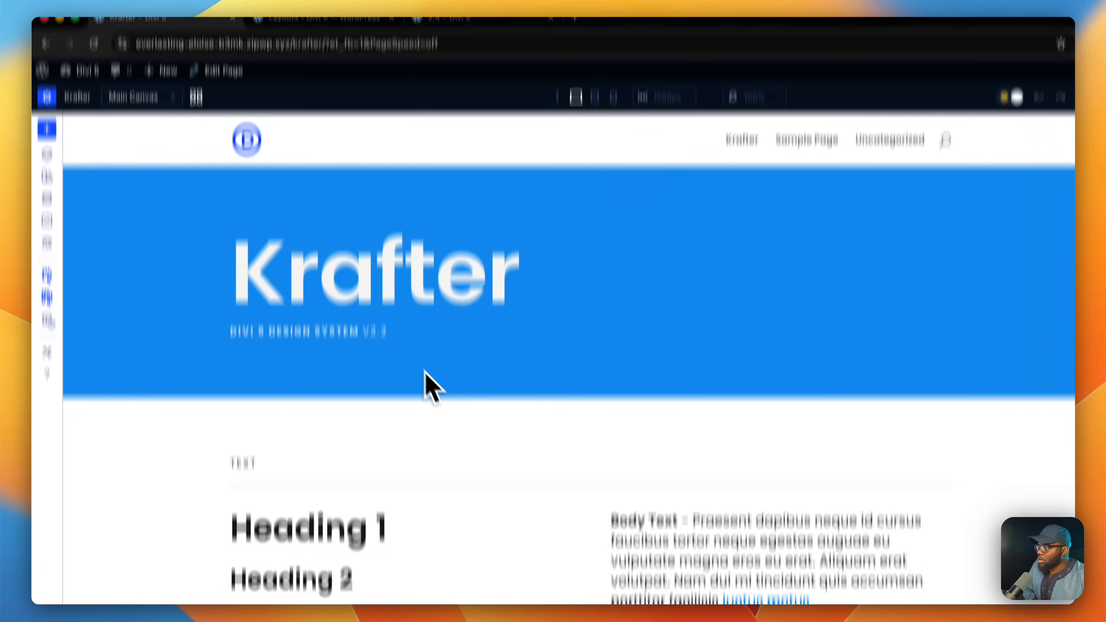
# Check the text styles on the original Krafter page and the saved Divi Library layouts, and return to the 2.4 page.
pyautogui.scroll(-5, 425, 371)
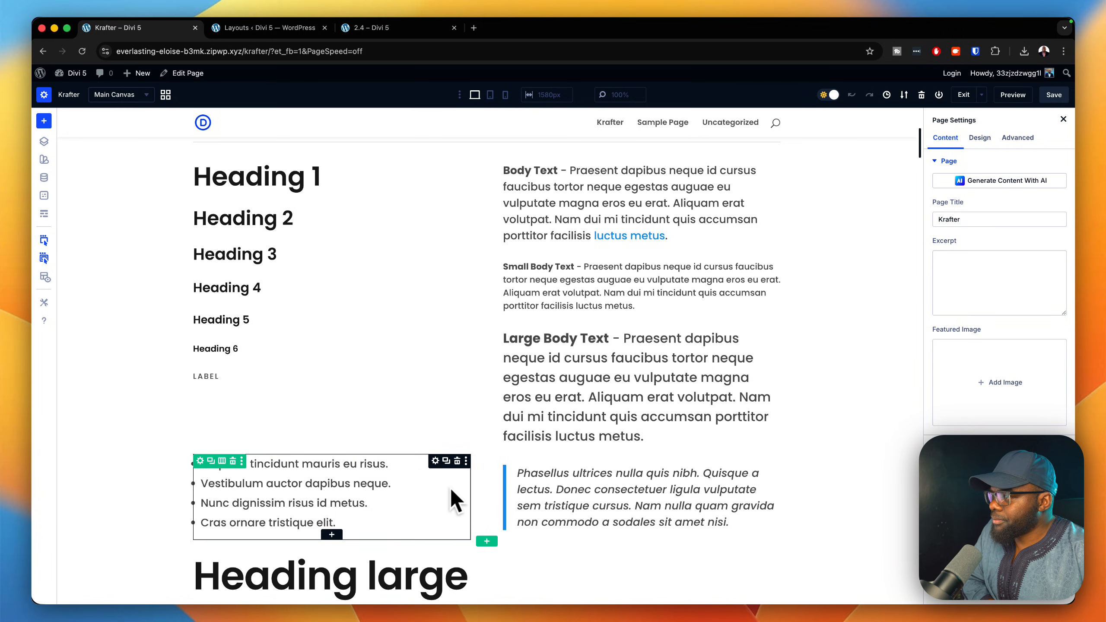
pyautogui.scroll(-1, 457, 506)
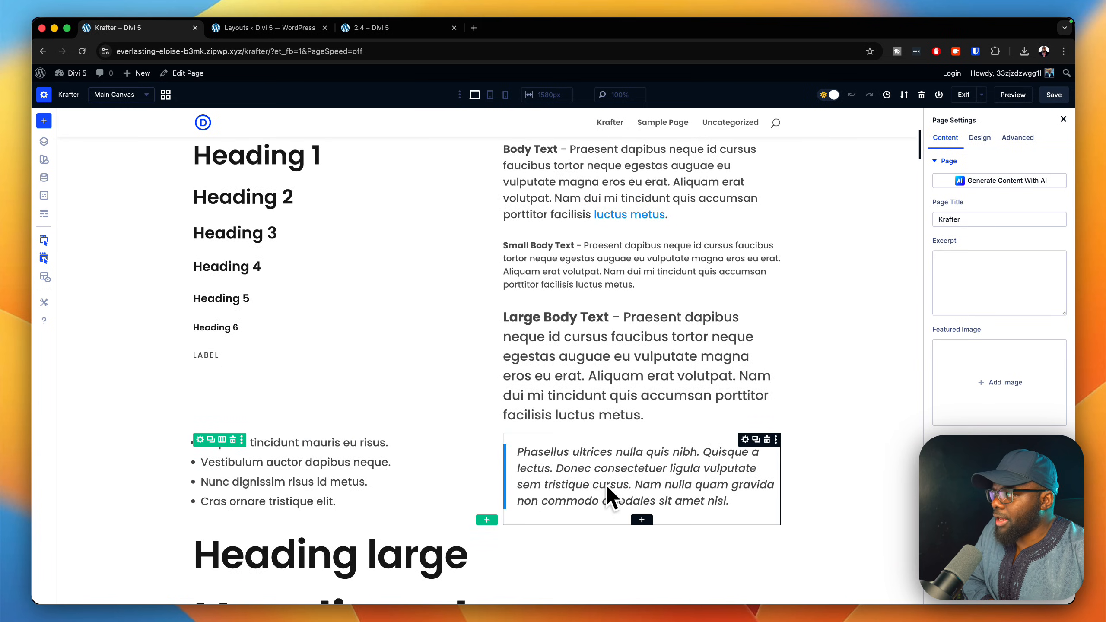
pyautogui.click(300, 29)
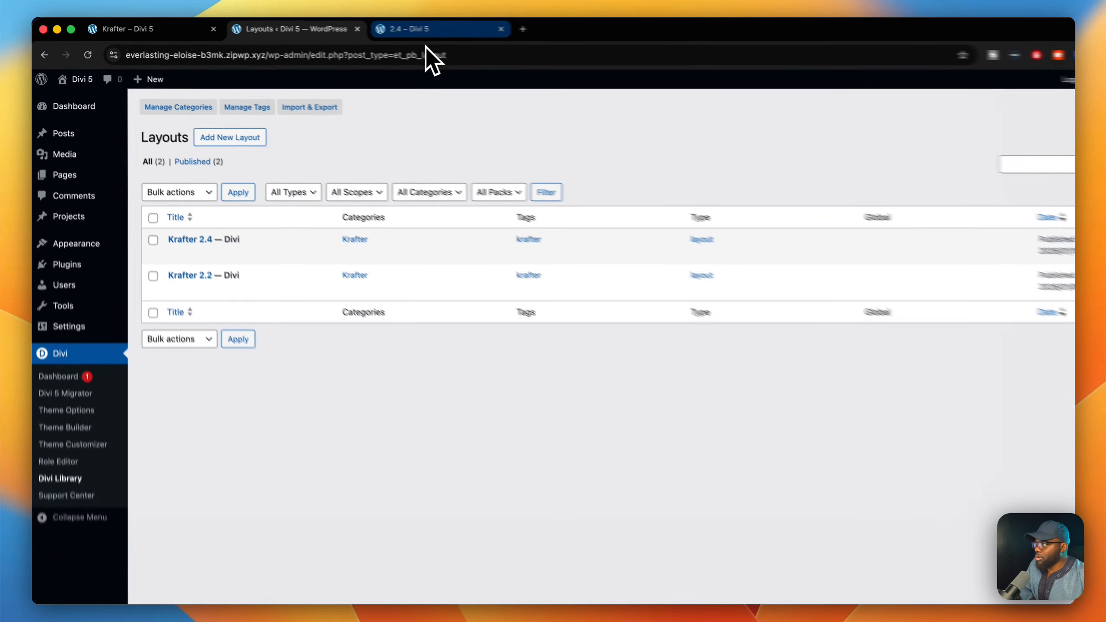
pyautogui.click(395, 31)
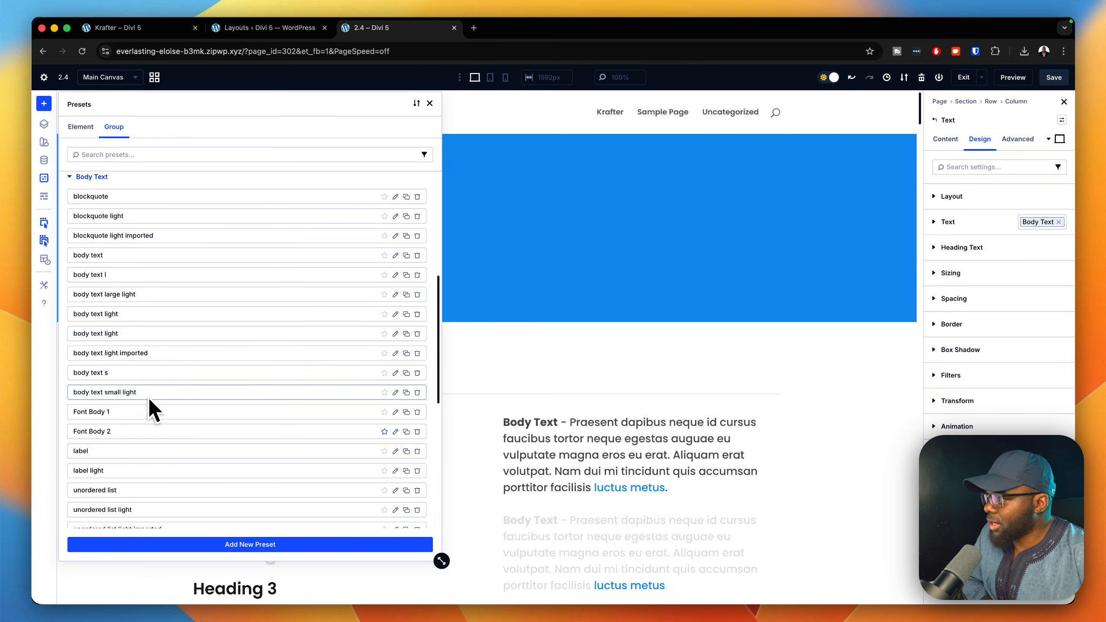
# Delete the Body Text group presets "unordered list light imported", "body text light imported" and "blockquote light imported".
pyautogui.scroll(-5, 148, 397)
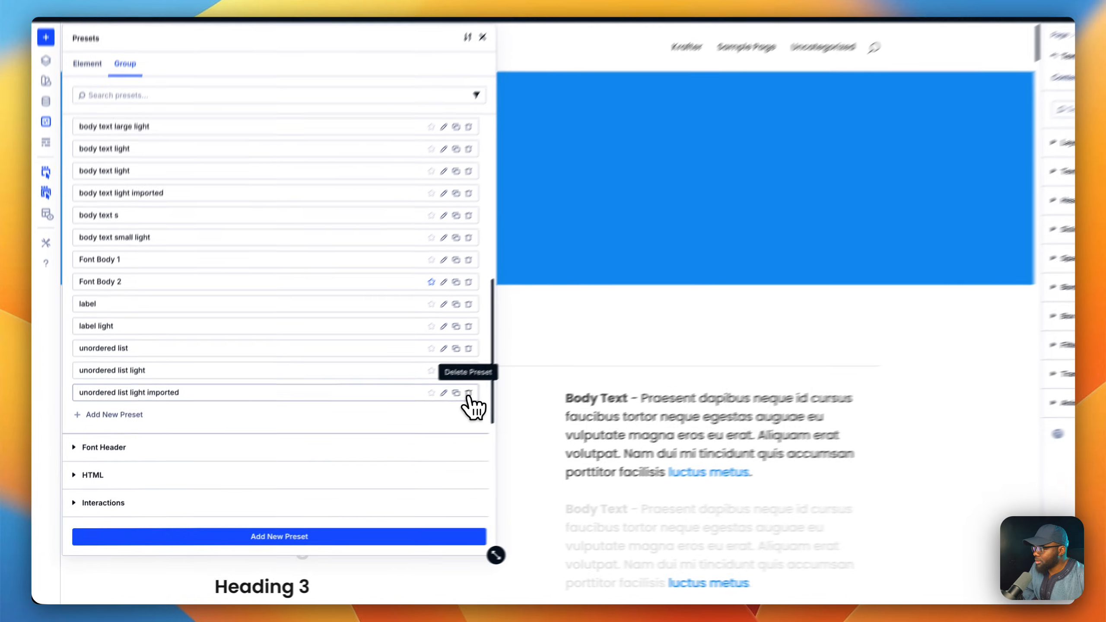
pyautogui.click(417, 417)
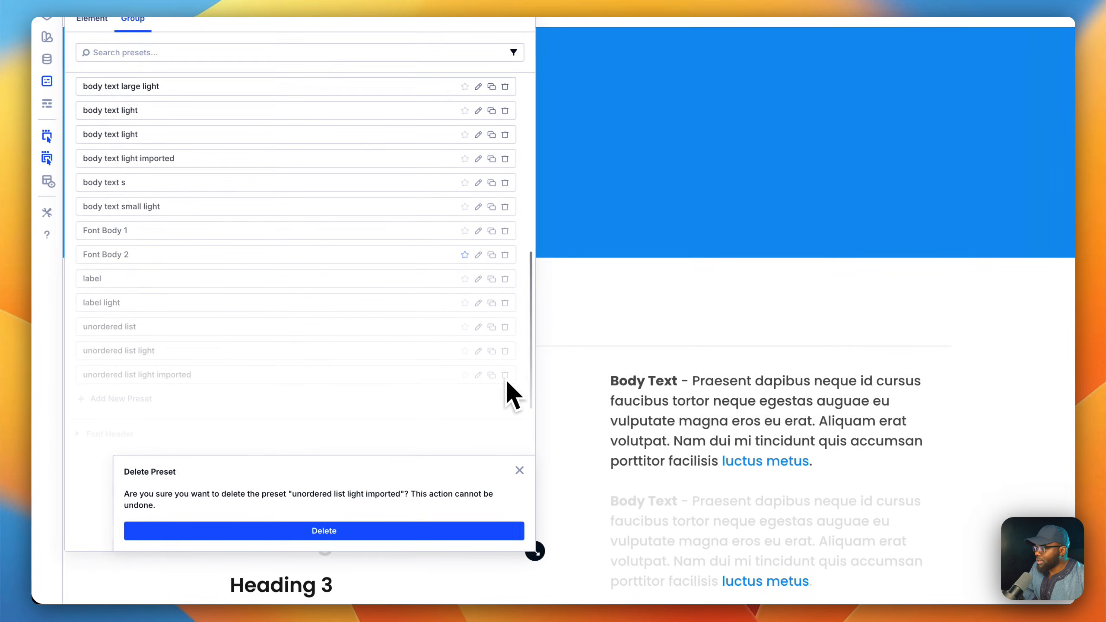
pyautogui.click(410, 532)
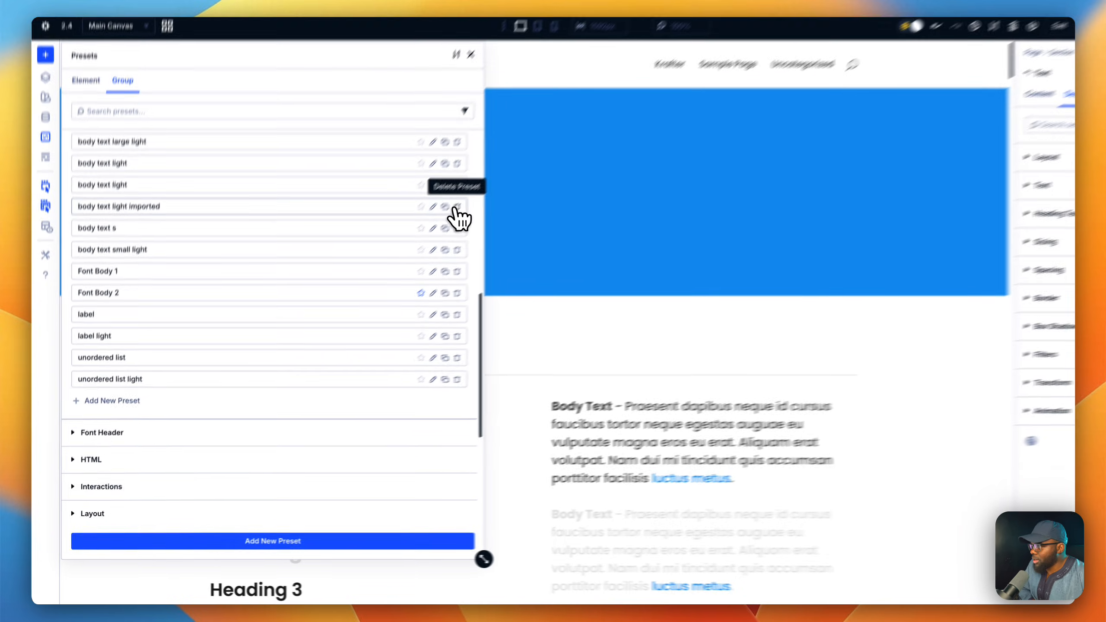
pyautogui.click(417, 242)
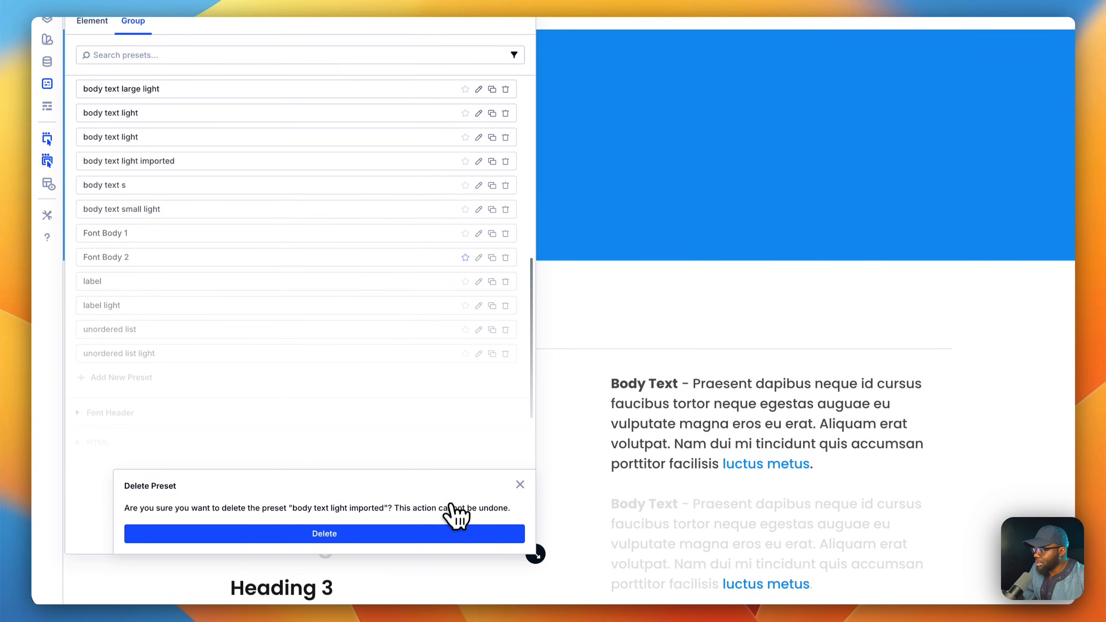
pyautogui.click(455, 533)
pyautogui.scroll(5, 437, 392)
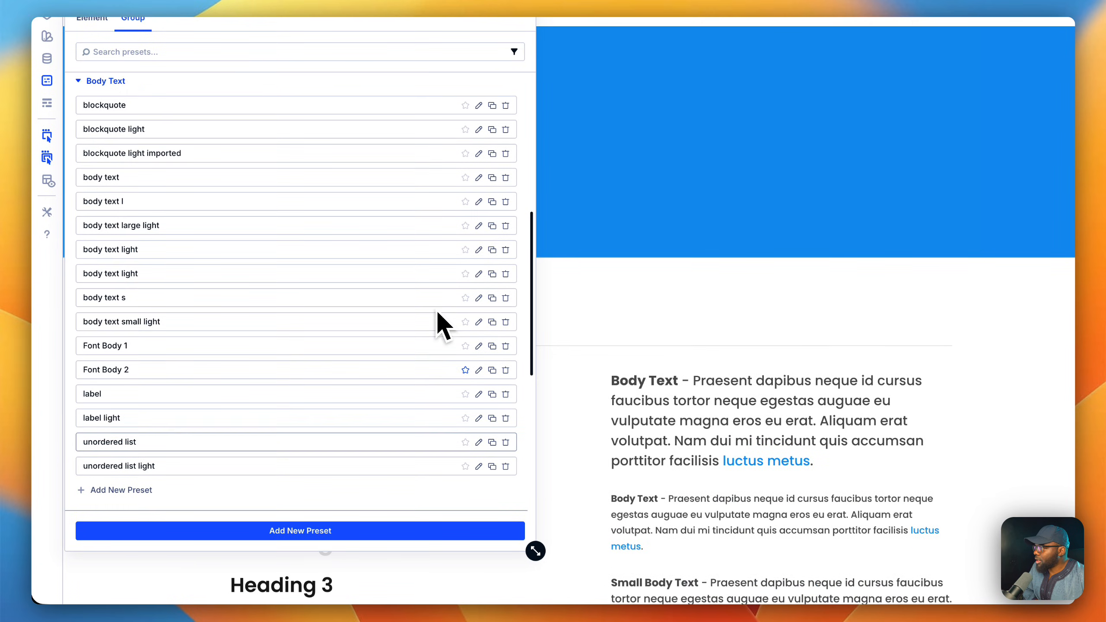
pyautogui.click(506, 163)
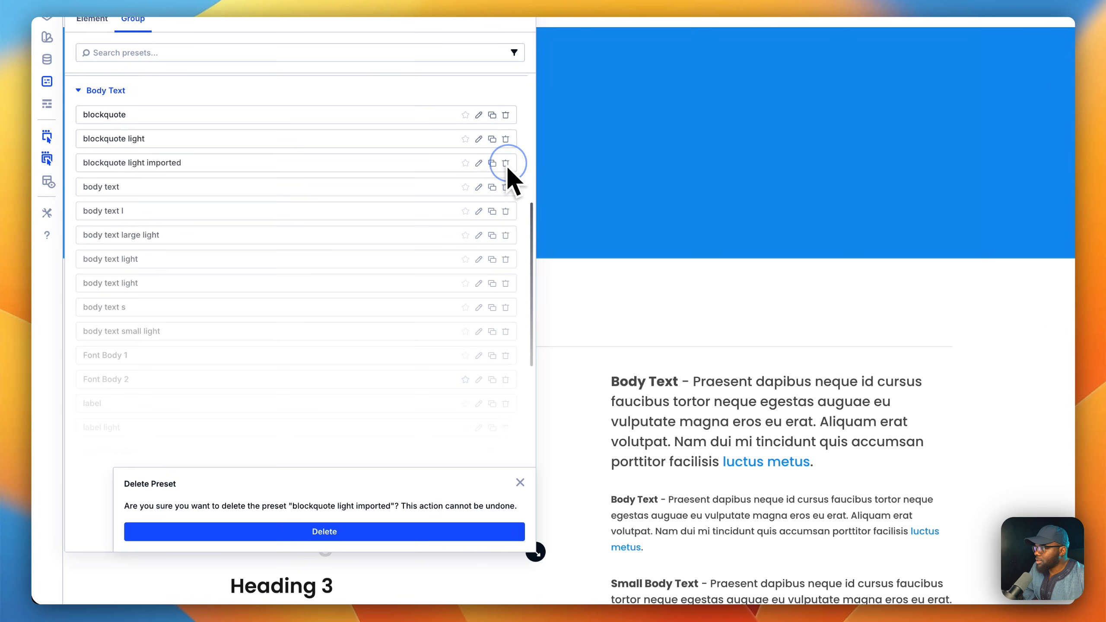
pyautogui.click(459, 531)
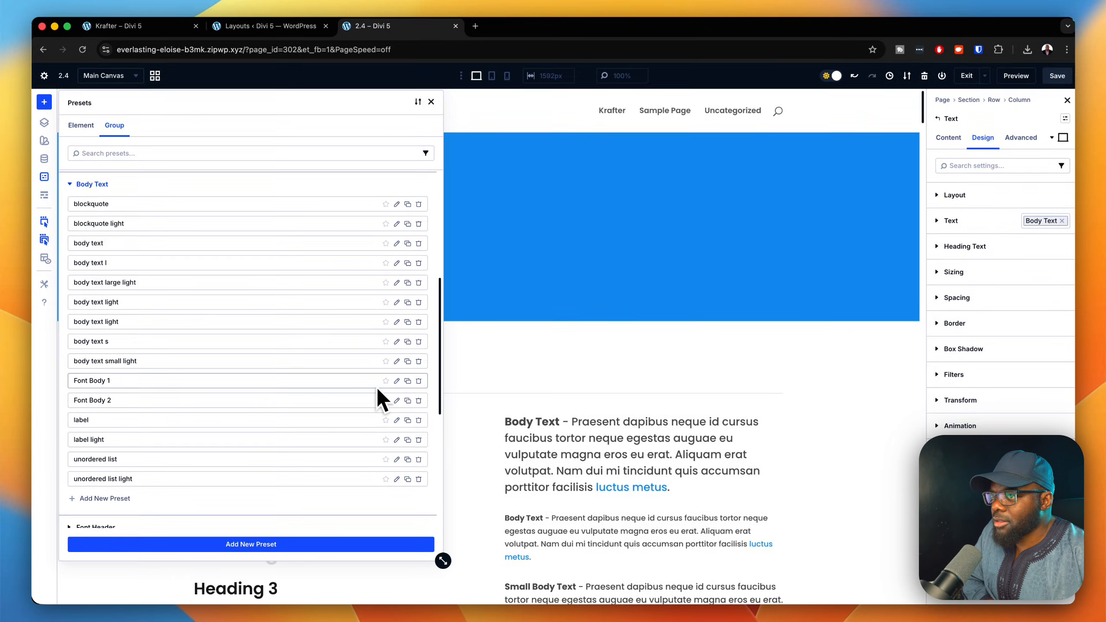
# Check the remaining Body Text group presets, close the preset manager and reload the 2.4 page in the builder.
pyautogui.scroll(1, 452, 344)
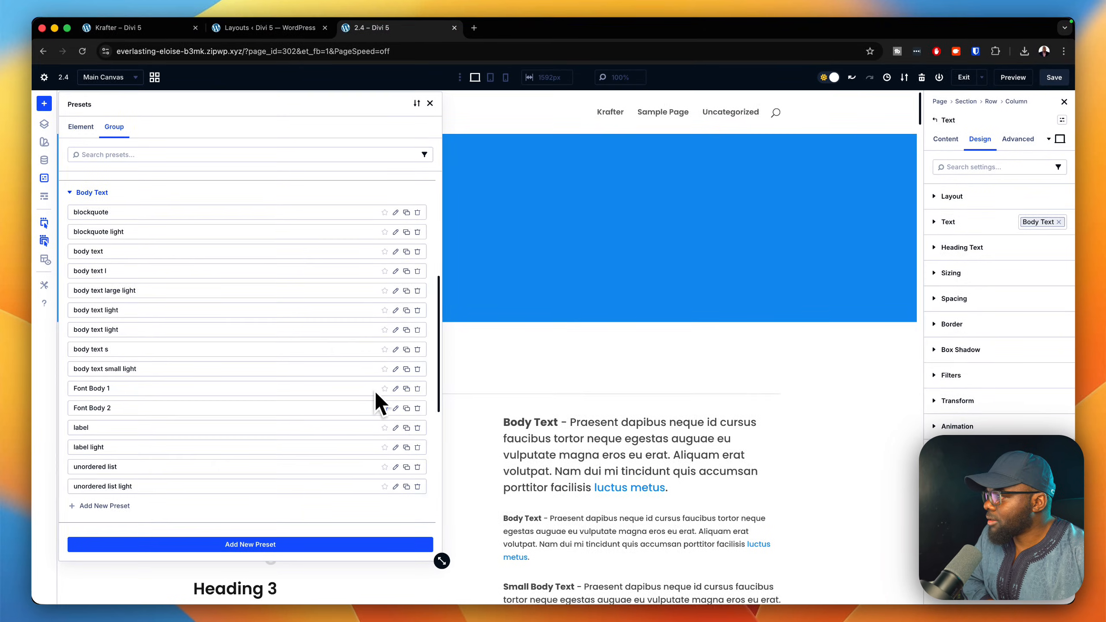
pyautogui.scroll(2, 376, 403)
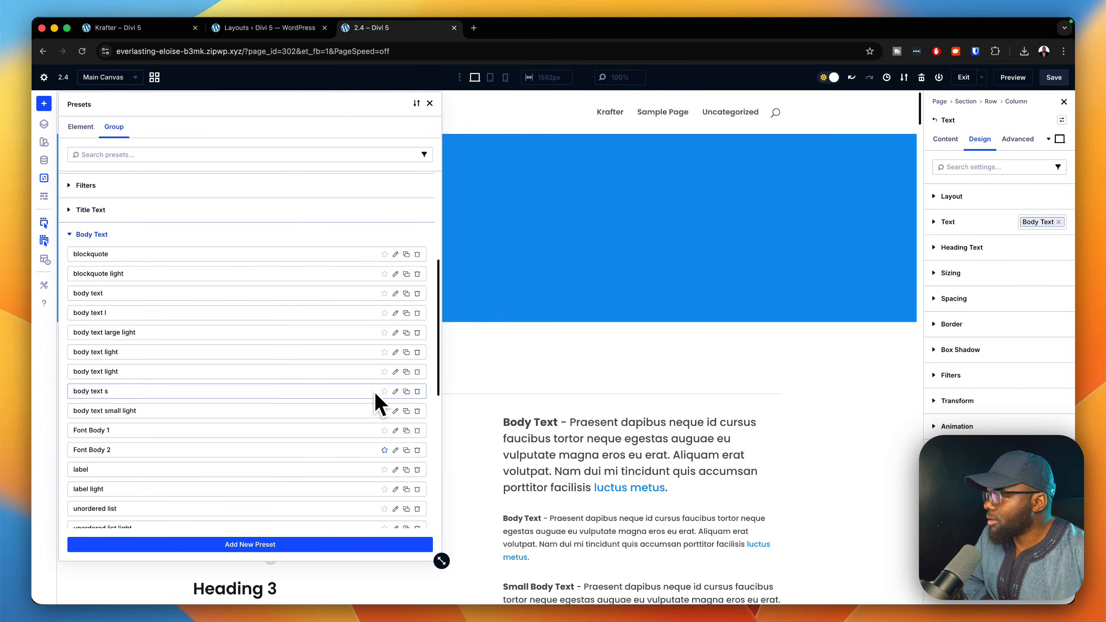
pyautogui.scroll(-10, 375, 394)
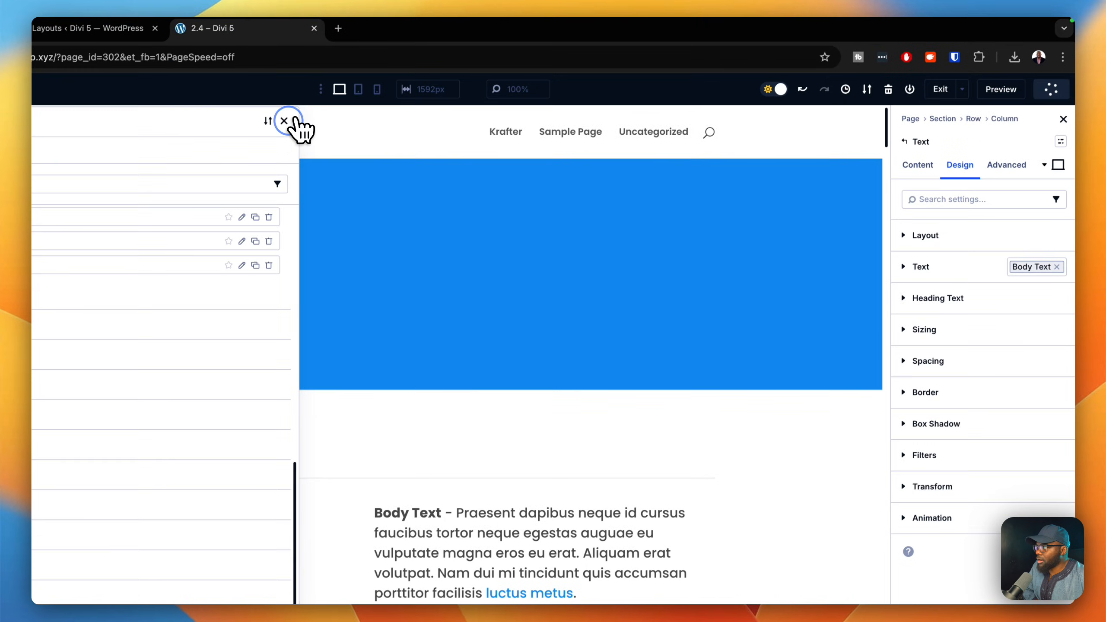
pyautogui.click(362, 42)
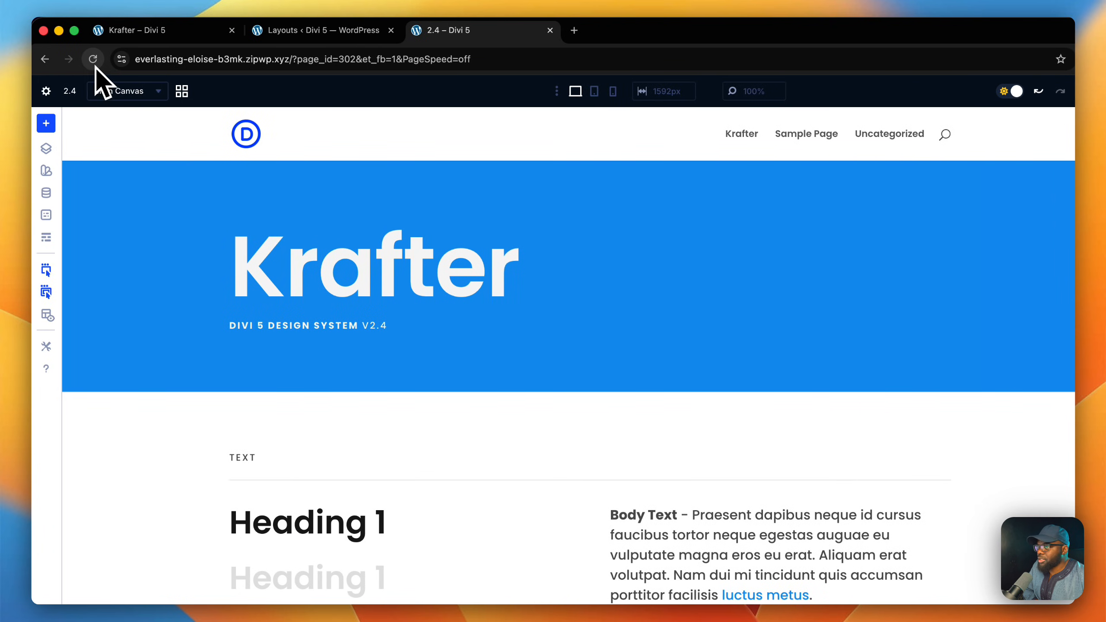
pyautogui.click(93, 59)
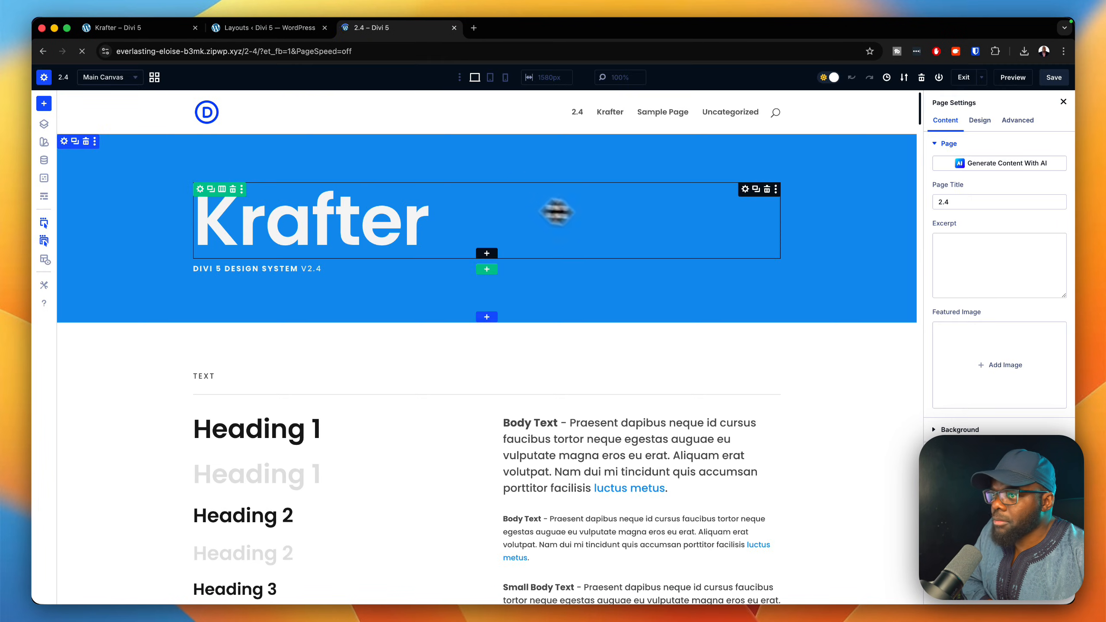
# Review the text group presets available in the first Body Text module's design settings, and close the preset list.
pyautogui.click(687, 441)
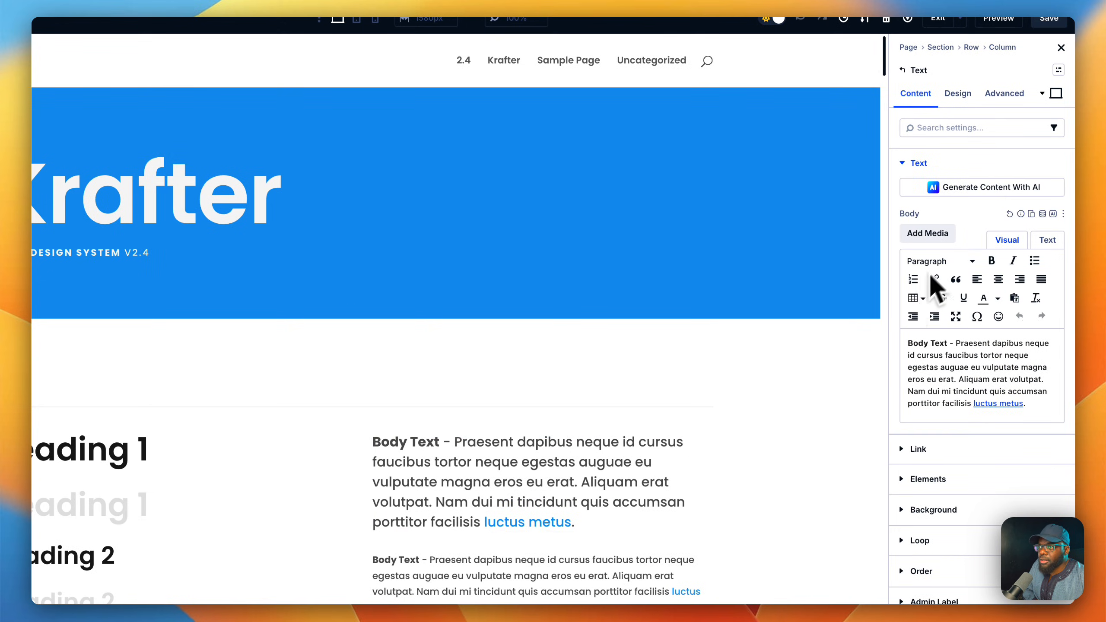
pyautogui.click(956, 93)
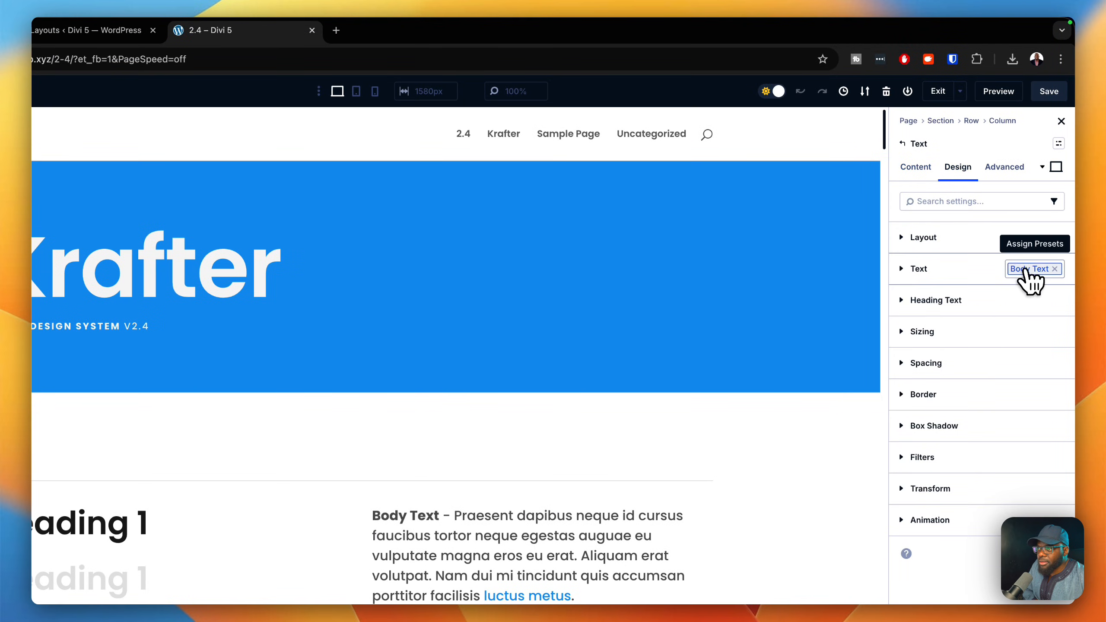
pyautogui.click(1031, 274)
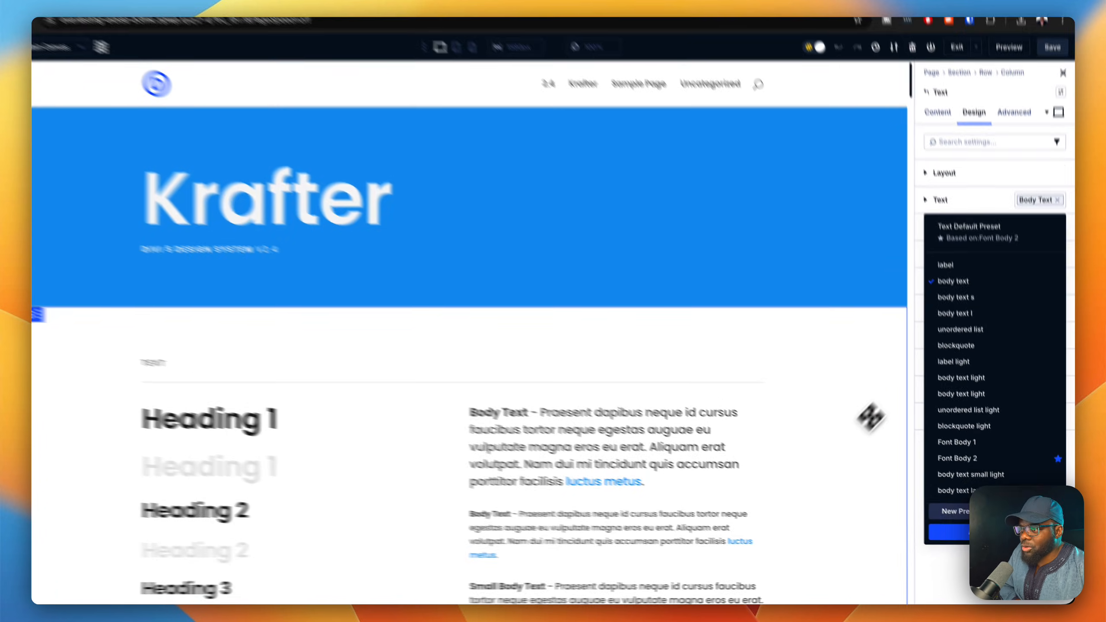
pyautogui.click(843, 467)
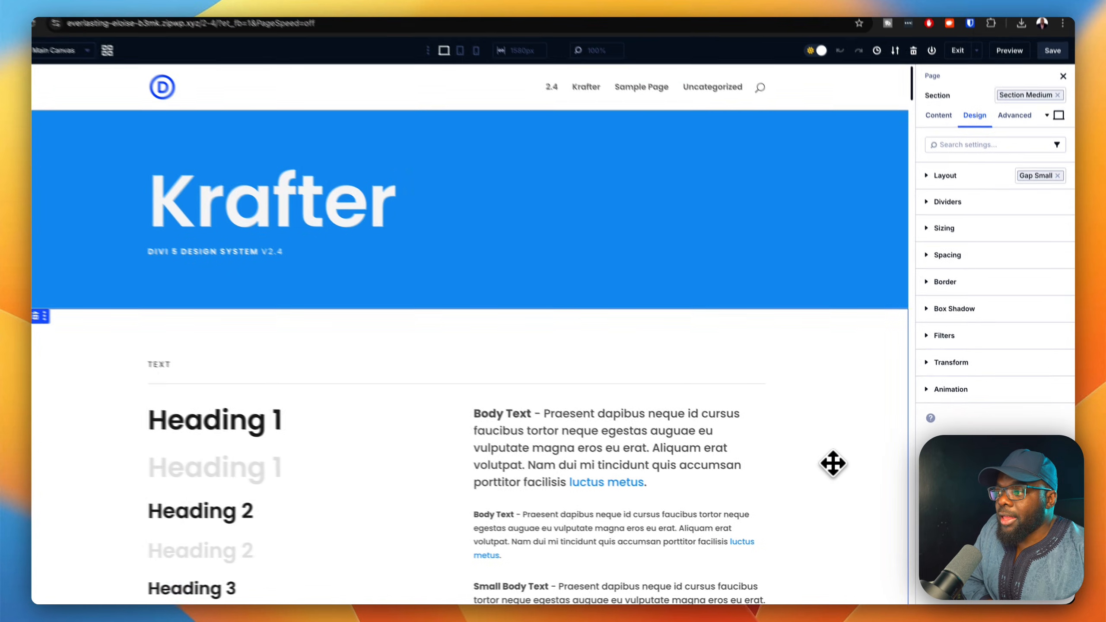
# Delete the "h1 light imported" Heading Text preset assigned to the light Heading 1 in the Text section.
pyautogui.scroll(-5, 843, 470)
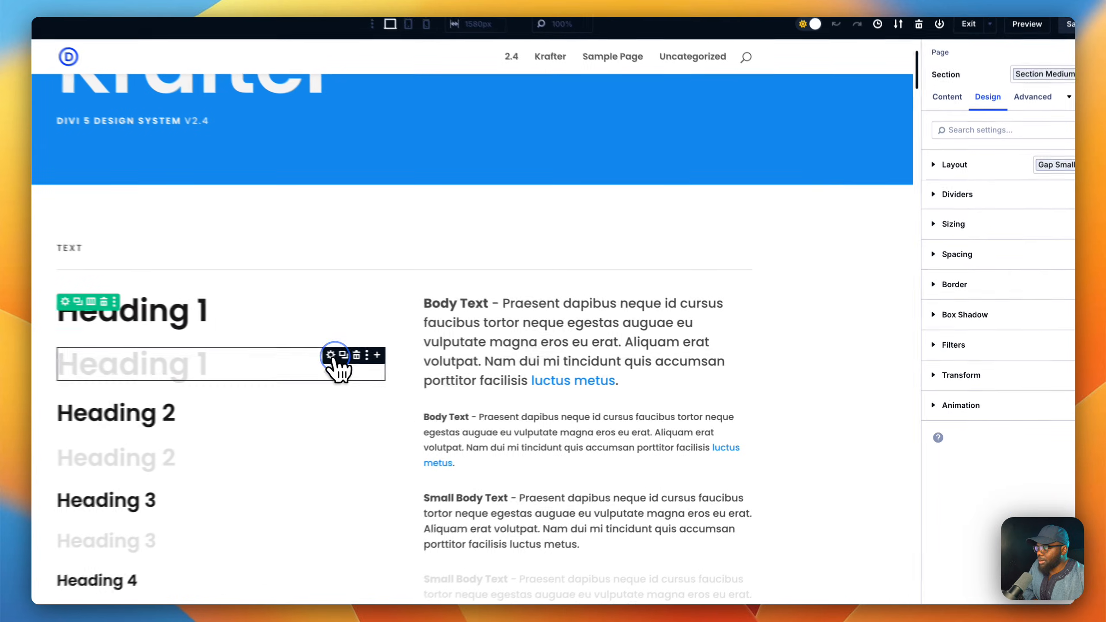
pyautogui.click(409, 371)
pyautogui.click(1006, 286)
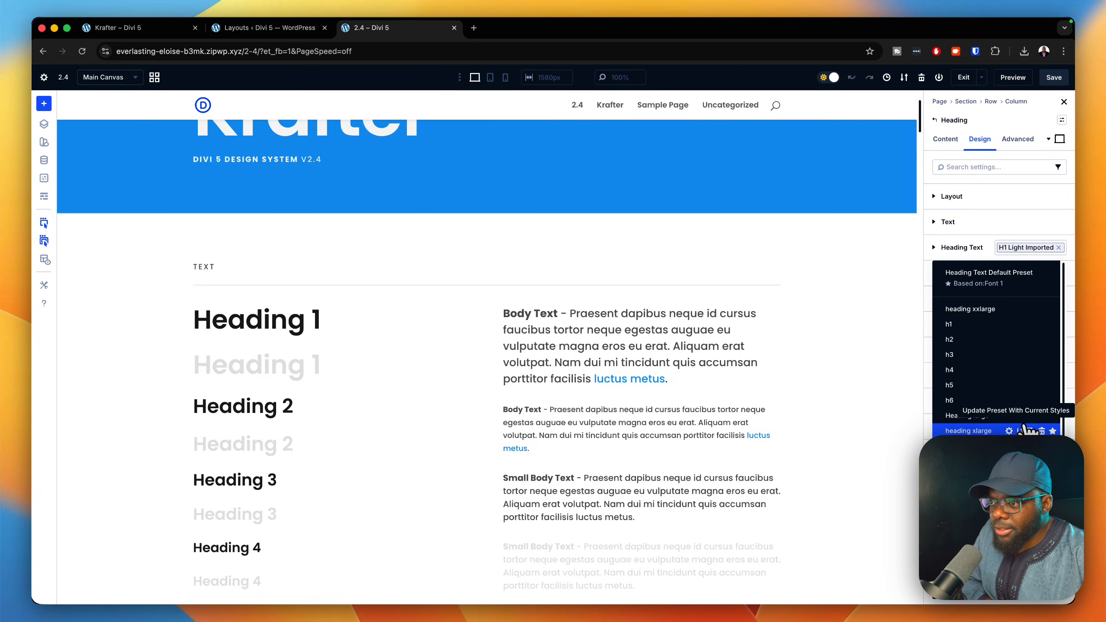
pyautogui.scroll(-4, 996, 349)
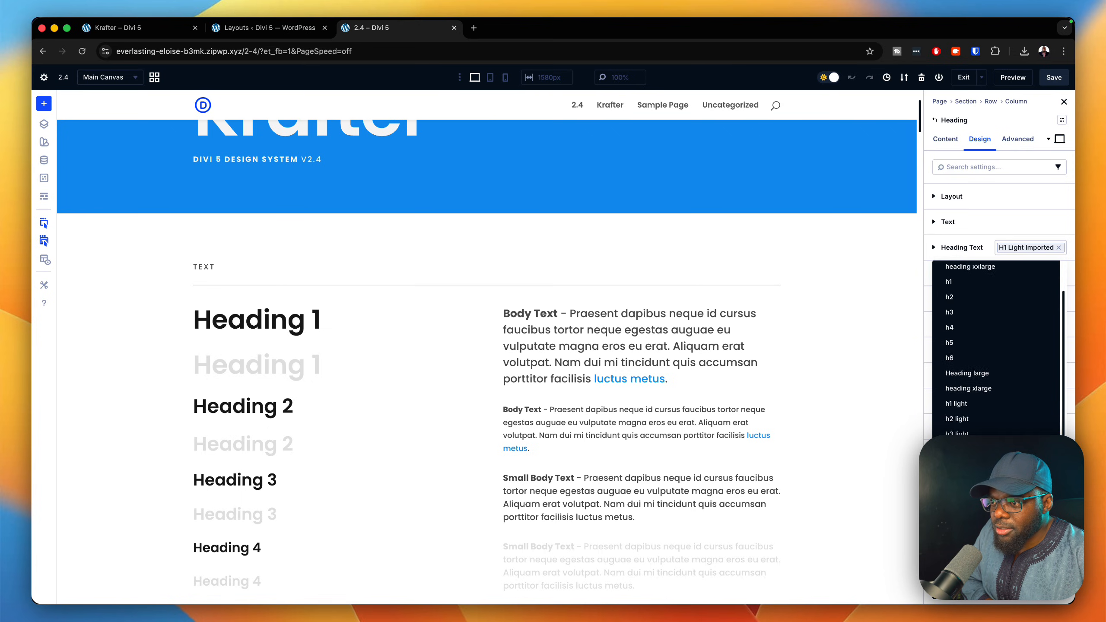
pyautogui.scroll(-3, 996, 418)
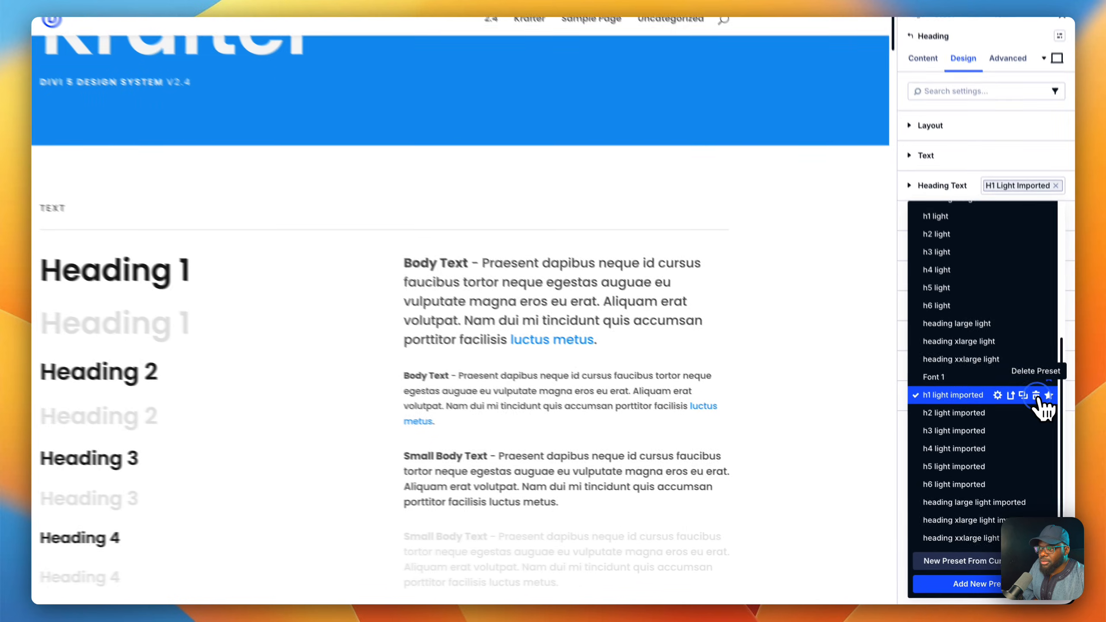
pyautogui.click(1041, 426)
pyautogui.click(1012, 367)
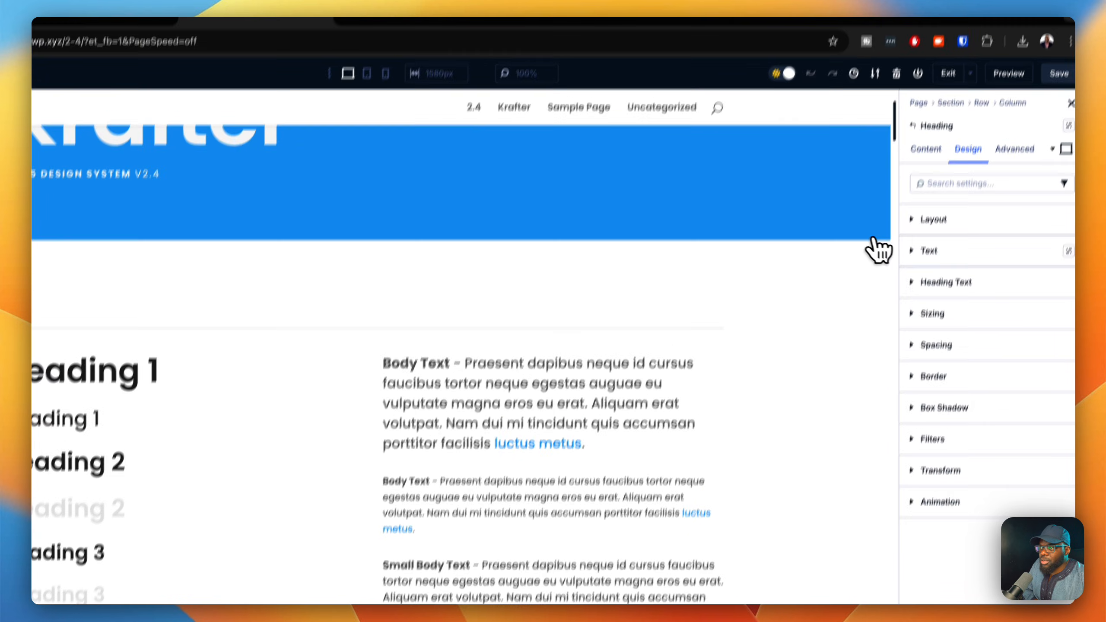
# Assign the "h1 light" Heading Text preset to the second Heading 1 in the Text section.
pyautogui.click(1005, 282)
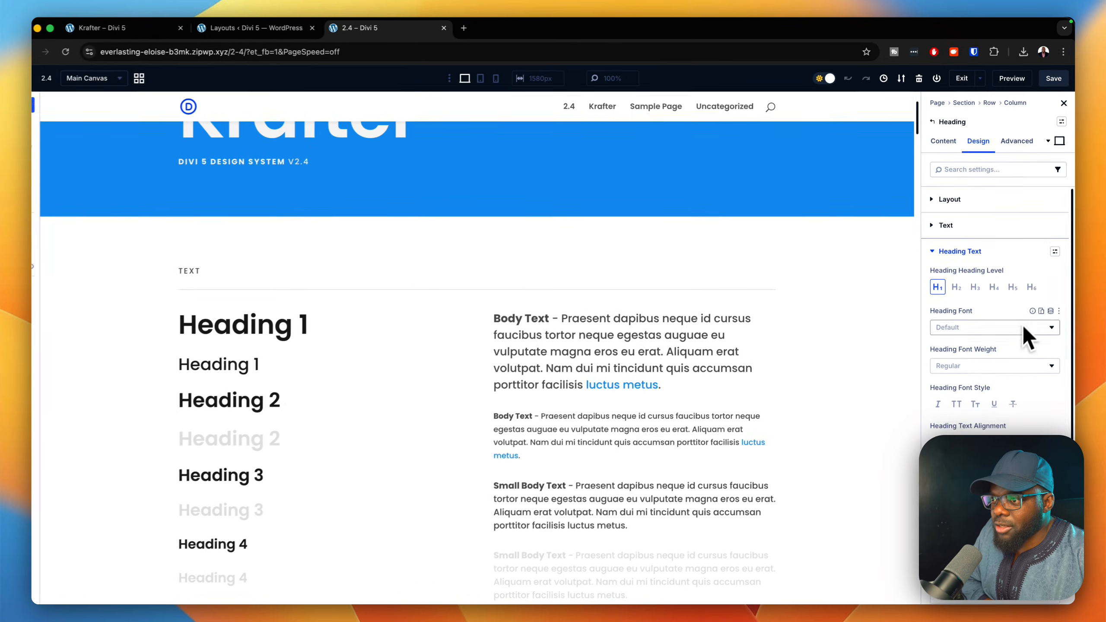
pyautogui.scroll(-1, 1022, 345)
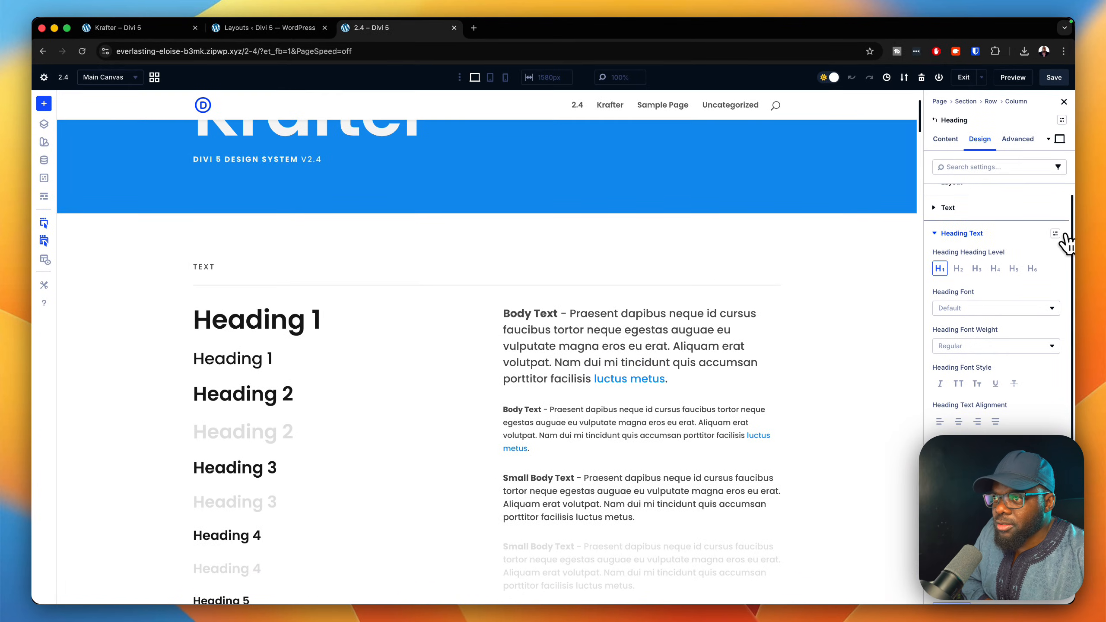
pyautogui.click(1055, 233)
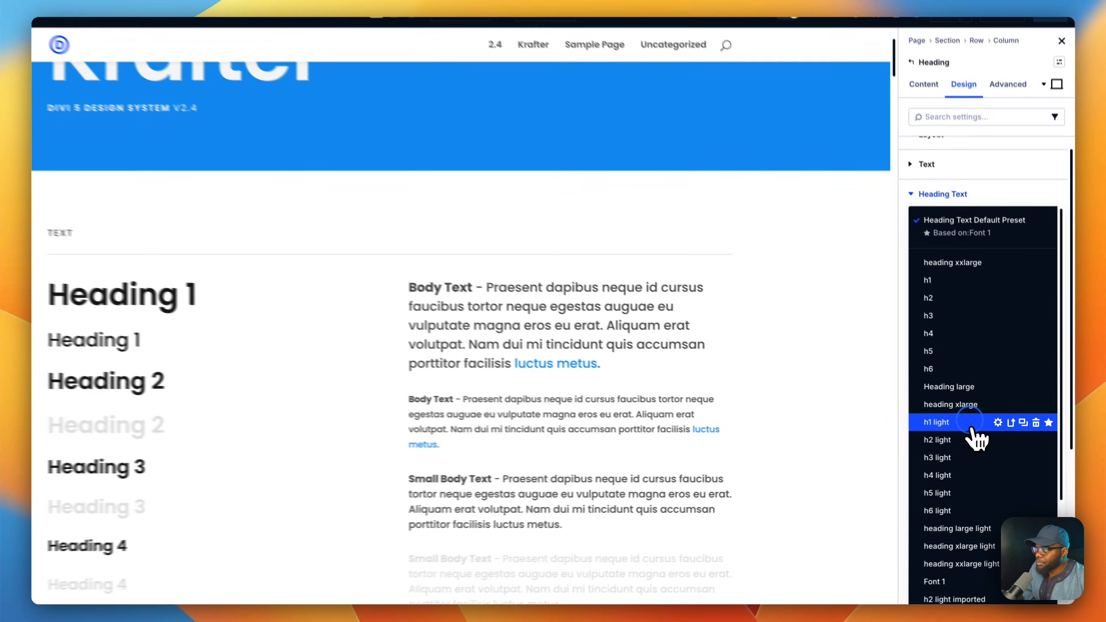
pyautogui.click(956, 429)
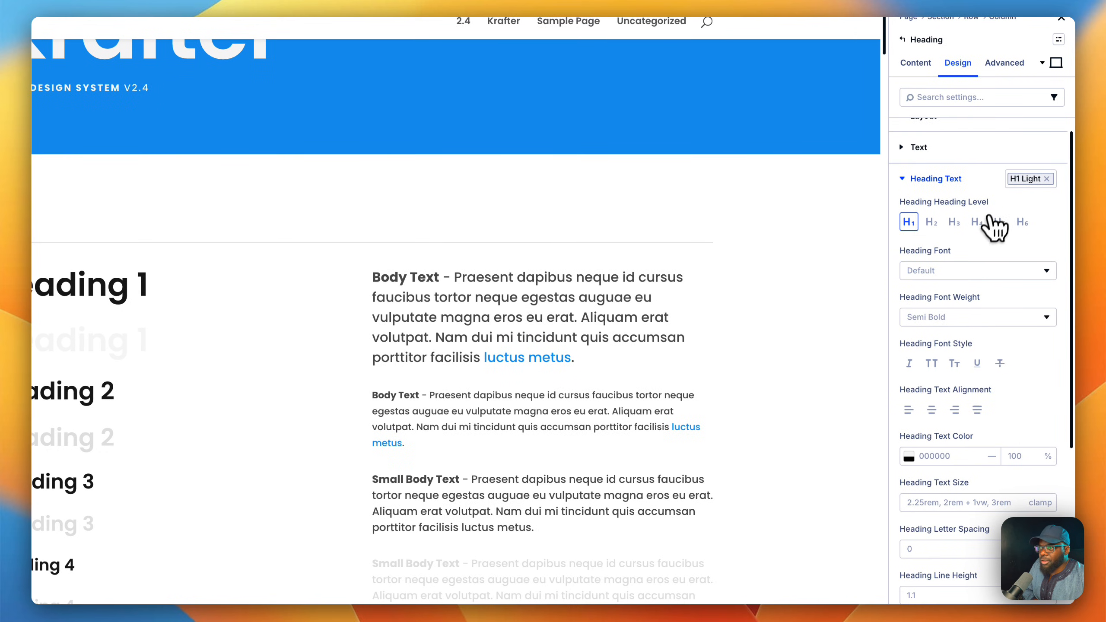
# Review the Heading Text preset list for other imported duplicates, and close the list.
pyautogui.click(1019, 180)
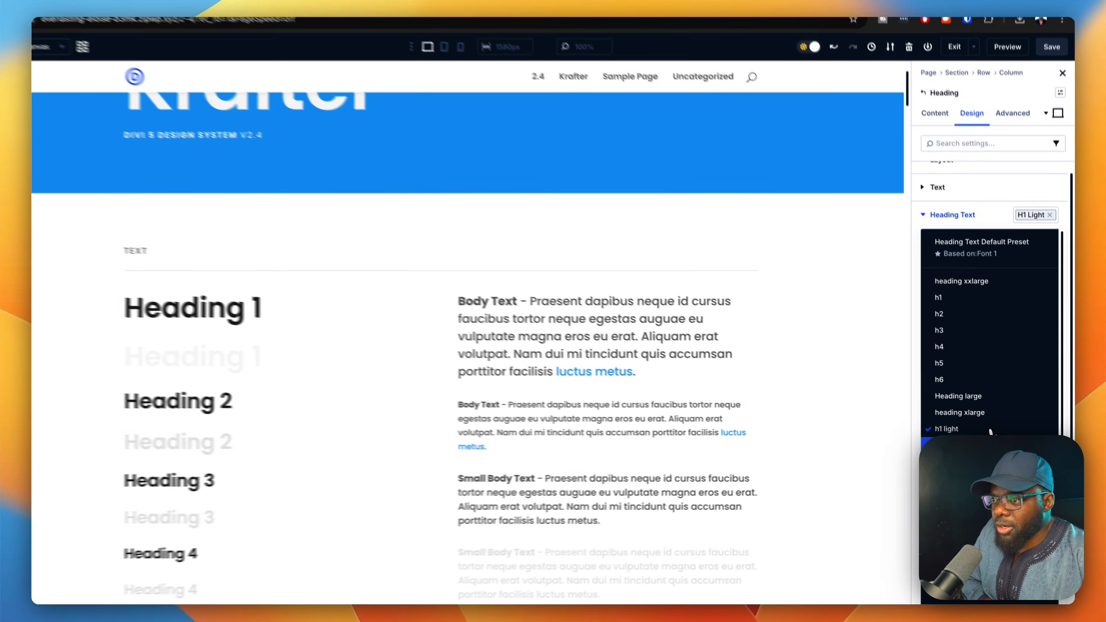
pyautogui.scroll(-3, 975, 383)
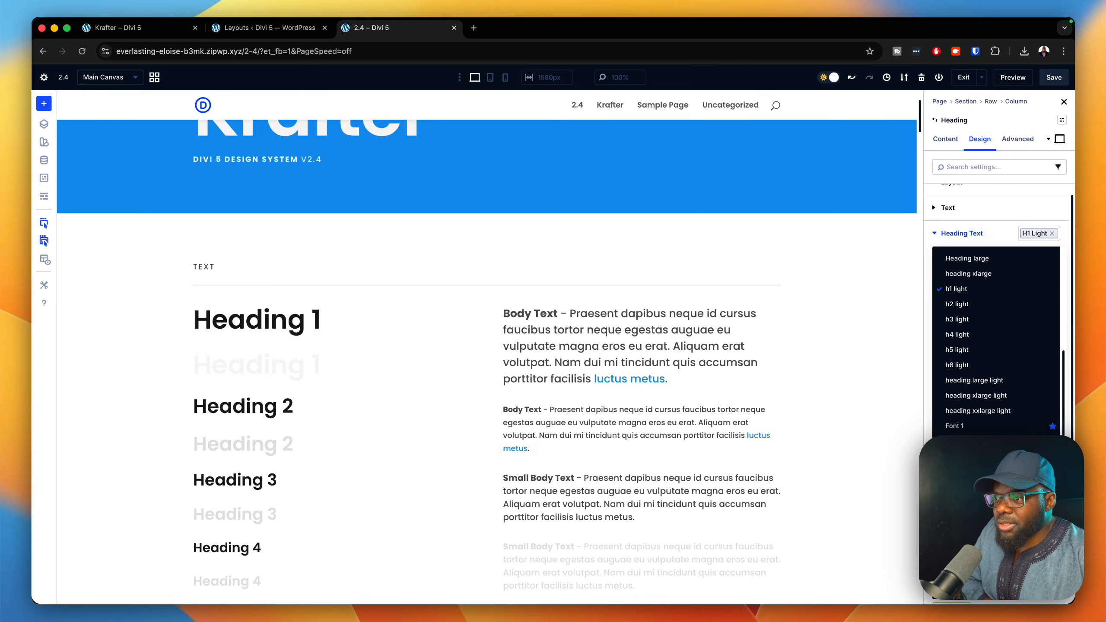
pyautogui.click(867, 281)
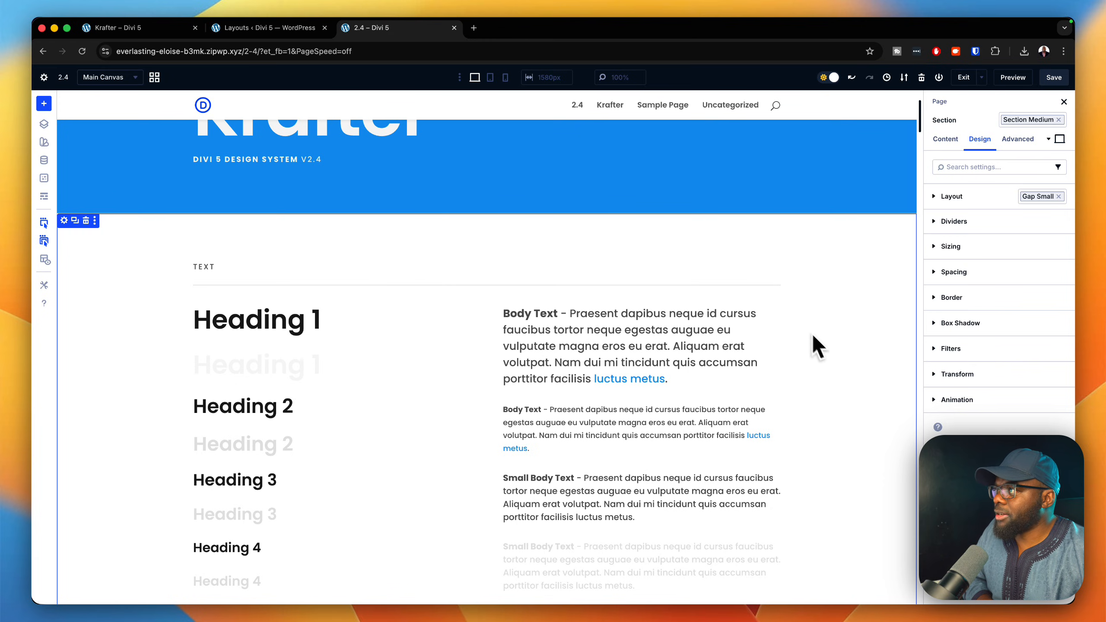
pyautogui.click(473, 28)
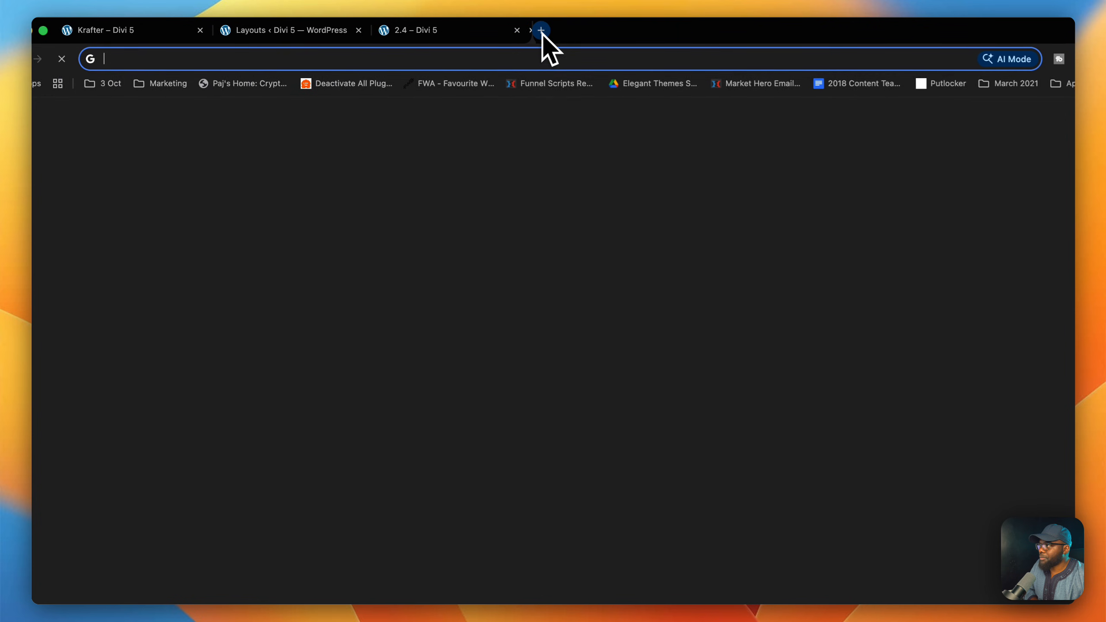
pyautogui.click(513, 35)
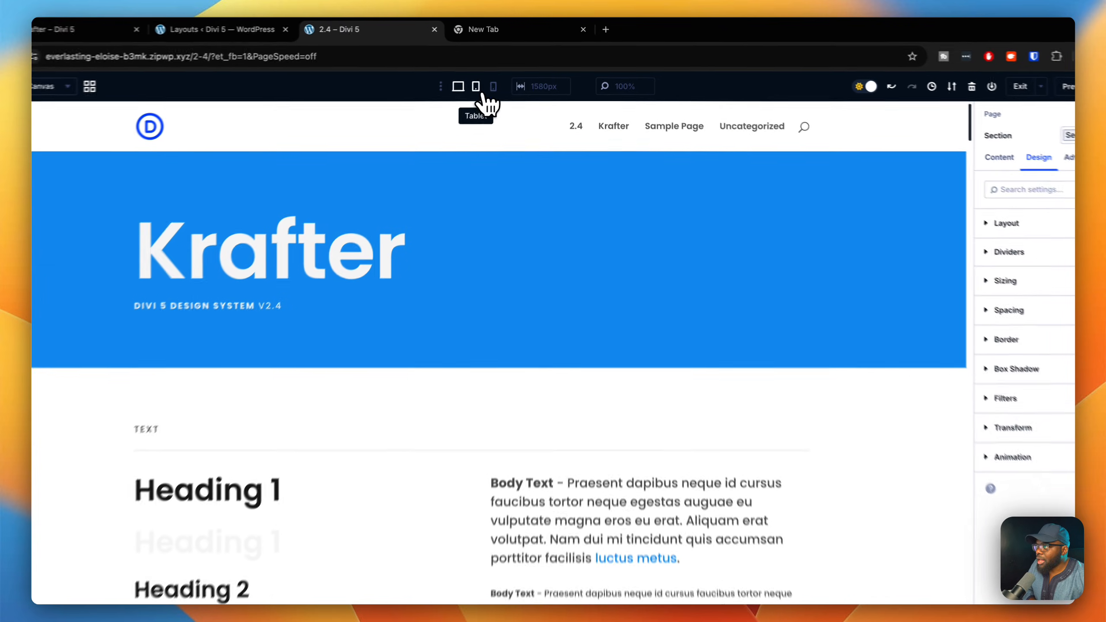
# Preview the page at tablet and phone widths, and open the first Heading 1's design settings in tablet view.
pyautogui.click(478, 88)
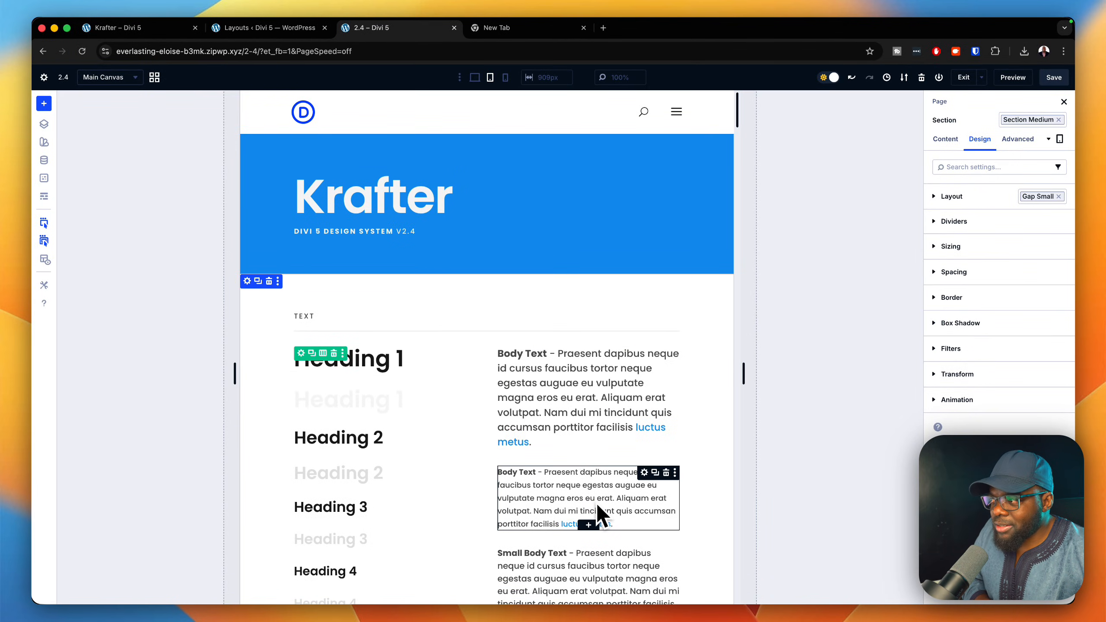
pyautogui.click(505, 78)
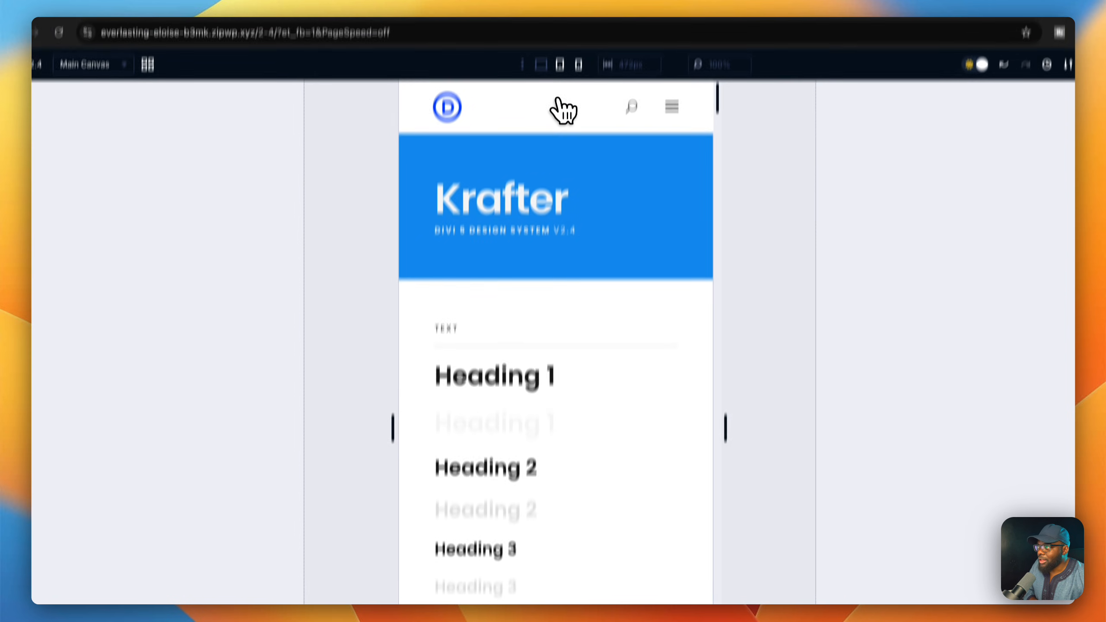
pyautogui.click(558, 88)
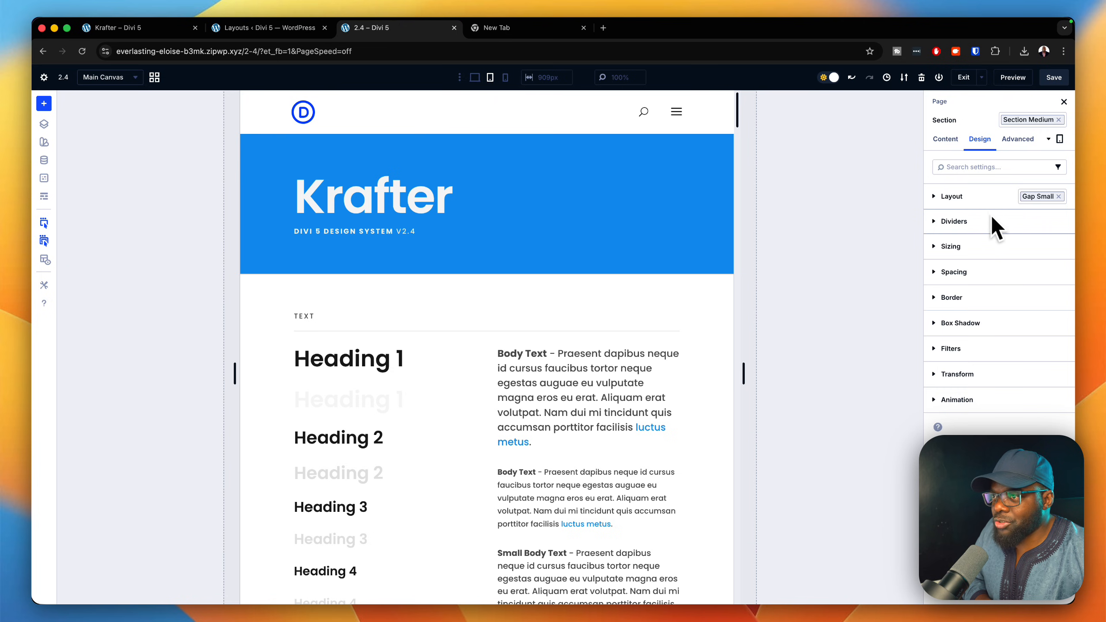
pyautogui.moveTo(460, 331)
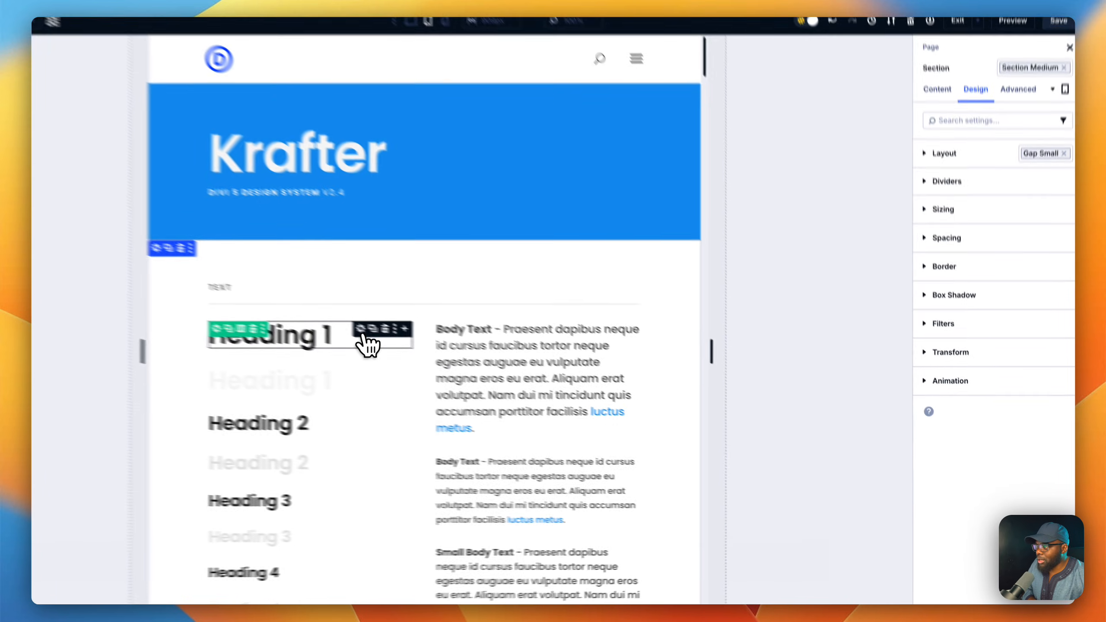
pyautogui.click(365, 335)
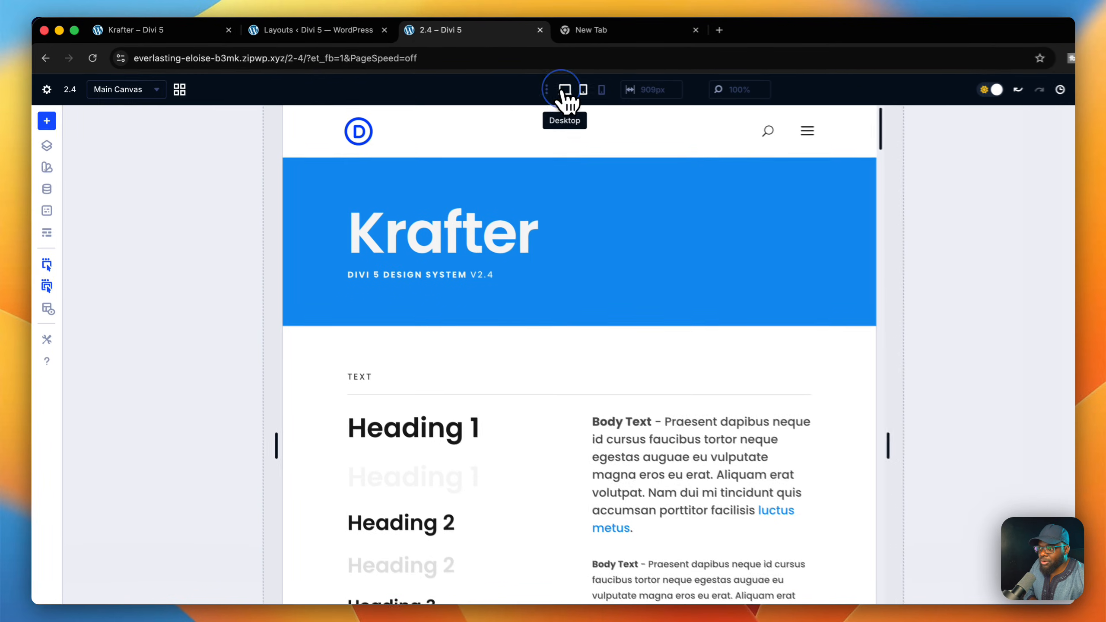
# Compare the Krafter page's headings across desktop, tablet and phone views, and return to the desktop view.
pyautogui.click(565, 92)
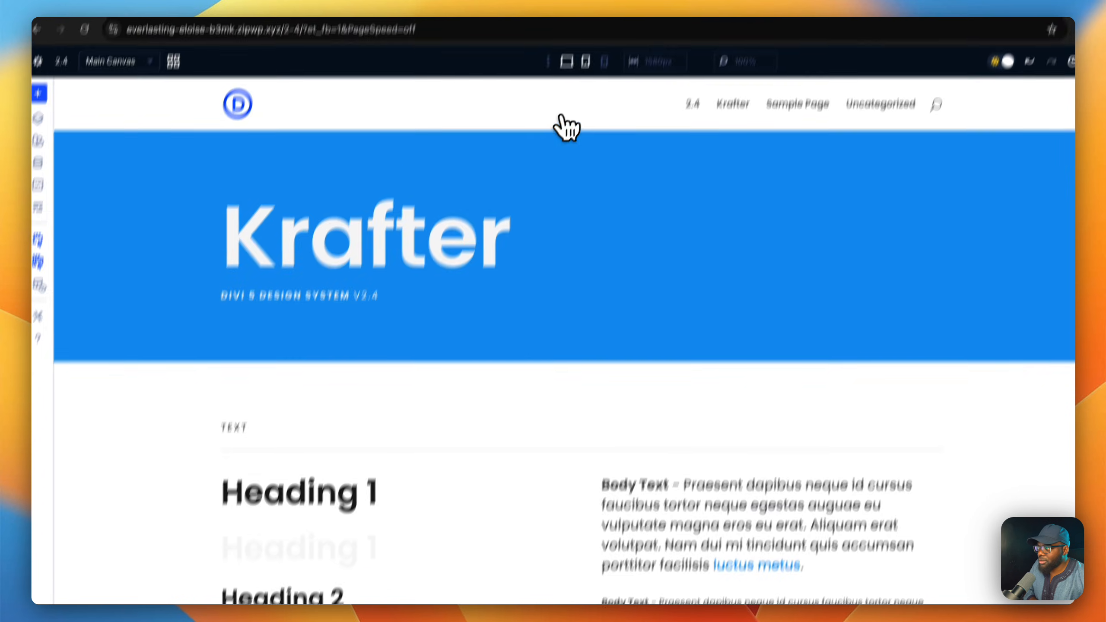
pyautogui.click(586, 61)
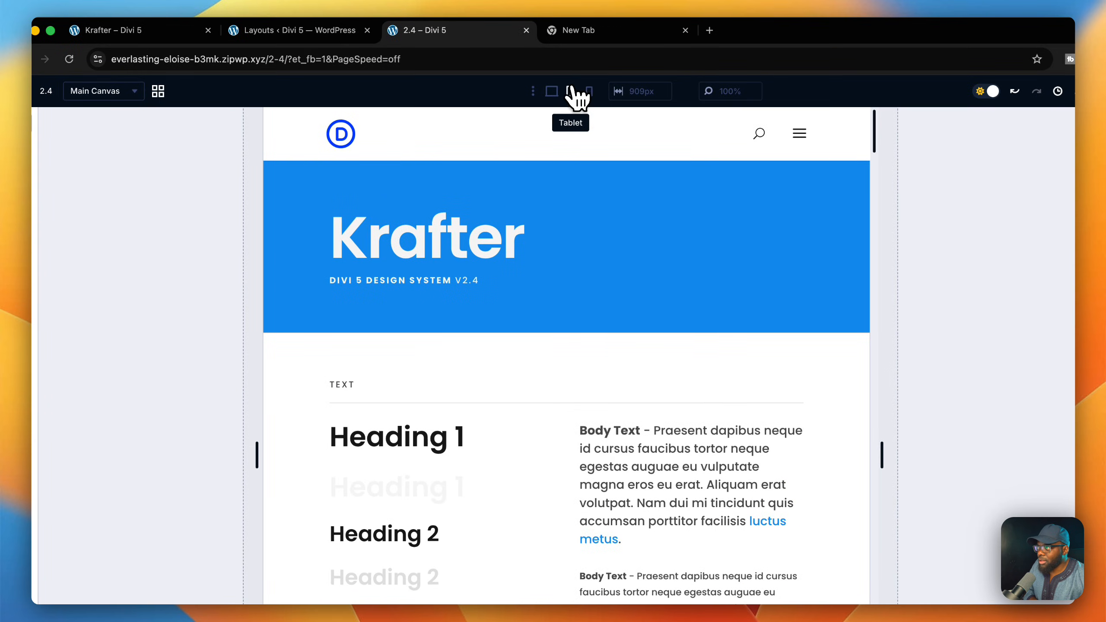
pyautogui.click(590, 91)
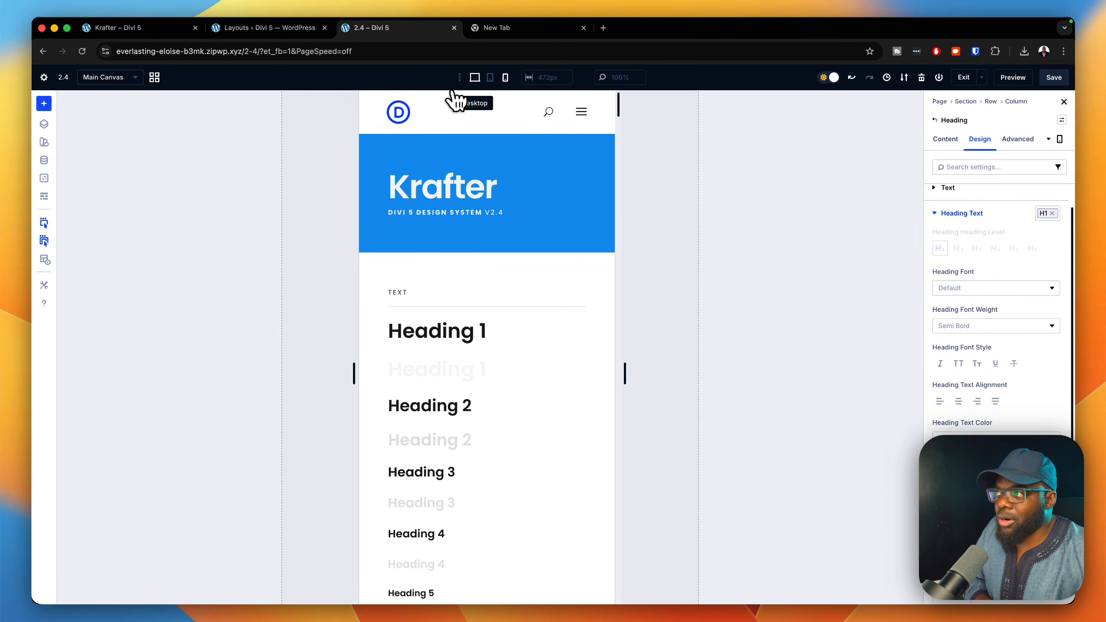
pyautogui.click(474, 79)
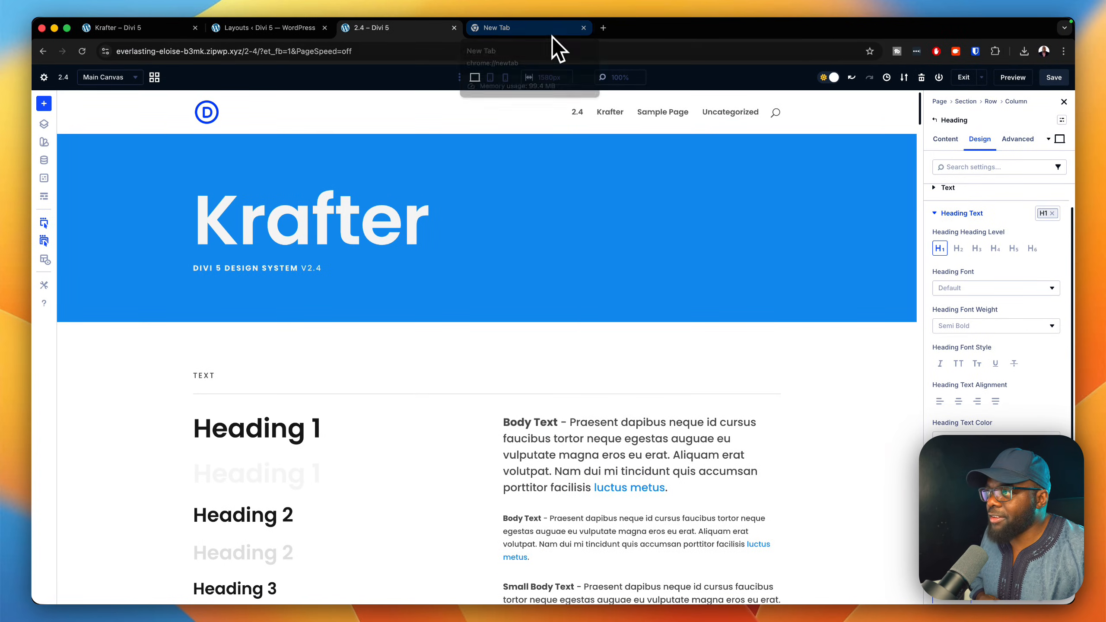
# Open diviuniversity.com in the empty browser tab and go to its Courses page.
pyautogui.click(544, 29)
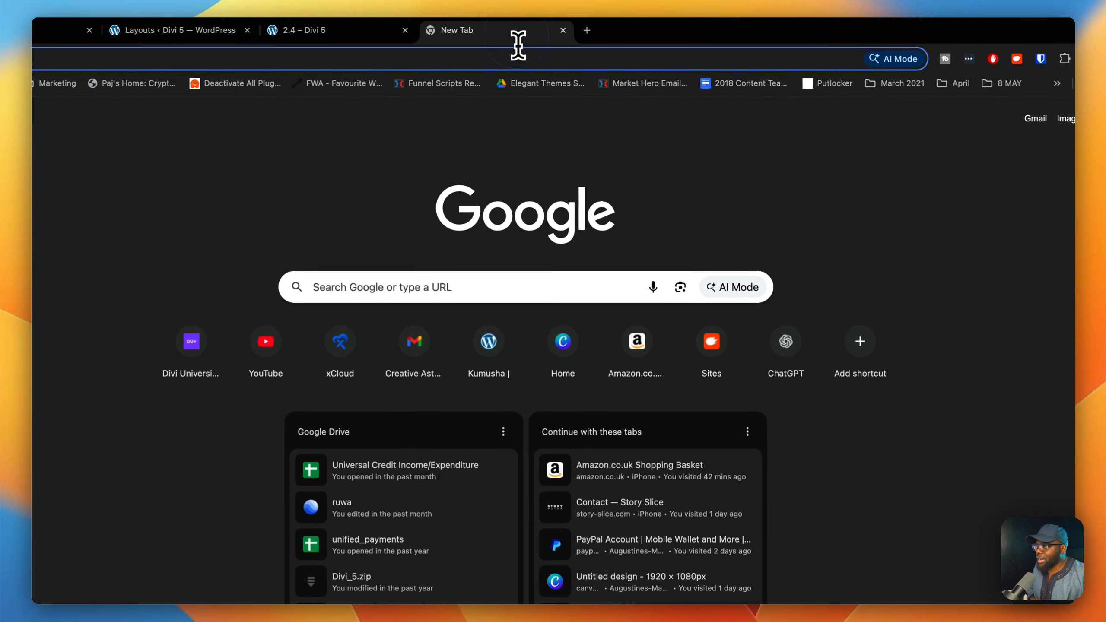
pyautogui.click(513, 61)
pyautogui.write('diviuniversity.com')
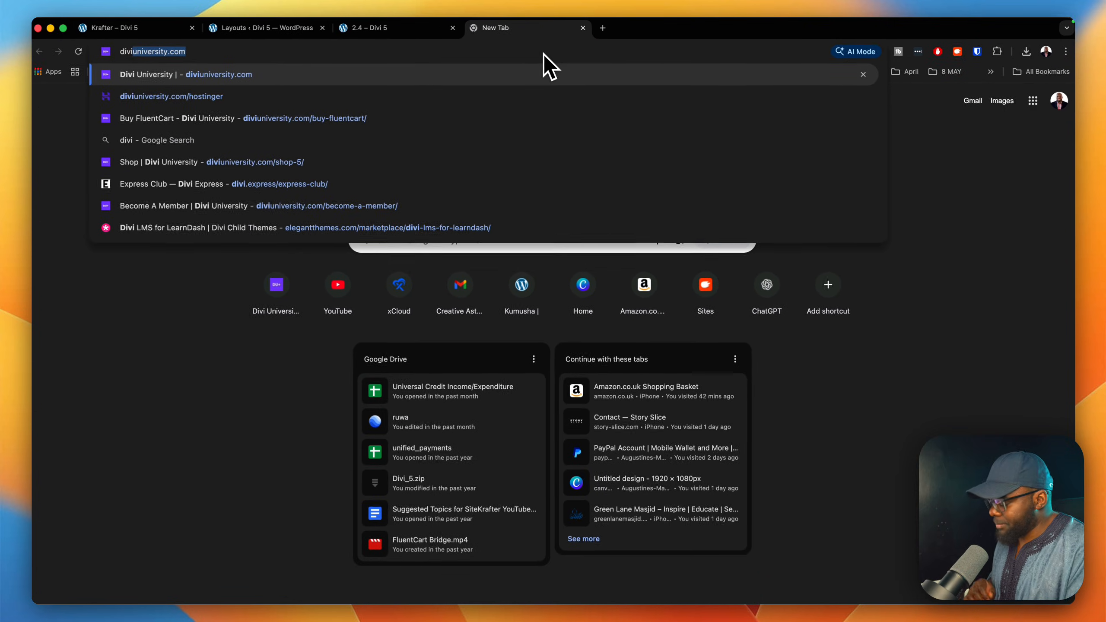
pyautogui.press('Return')
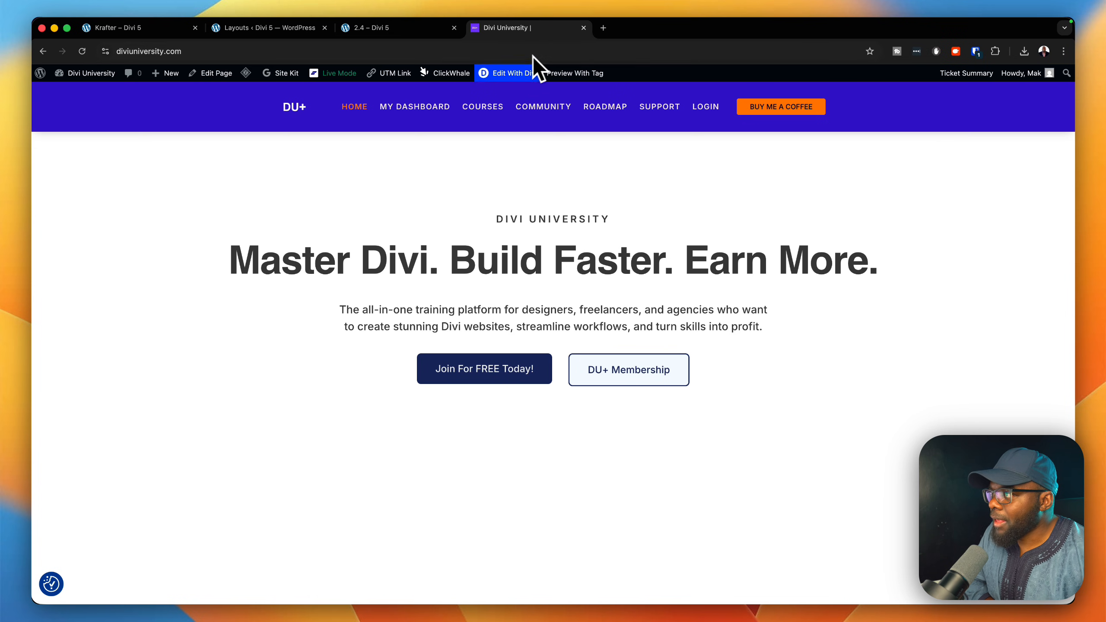
pyautogui.click(483, 107)
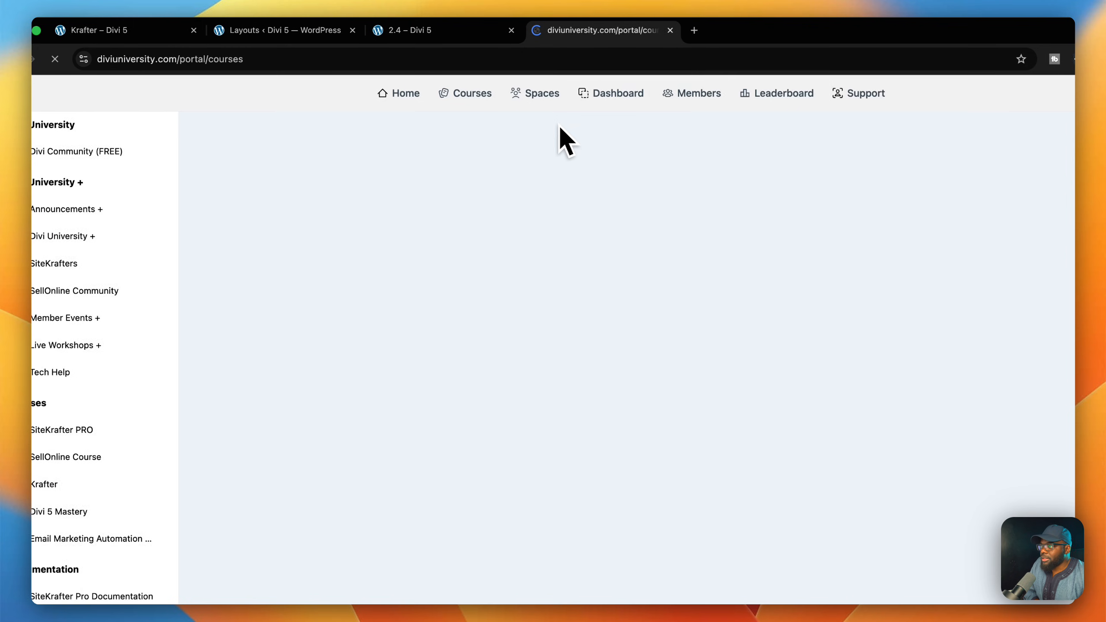